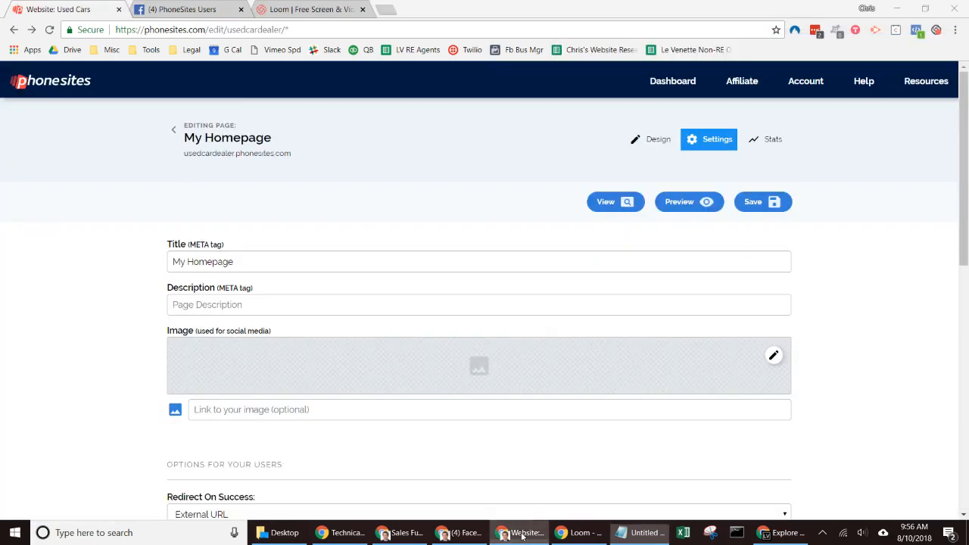
- Bring the PhoneSites Settings page for My Homepage to the front
left_click(534, 538)
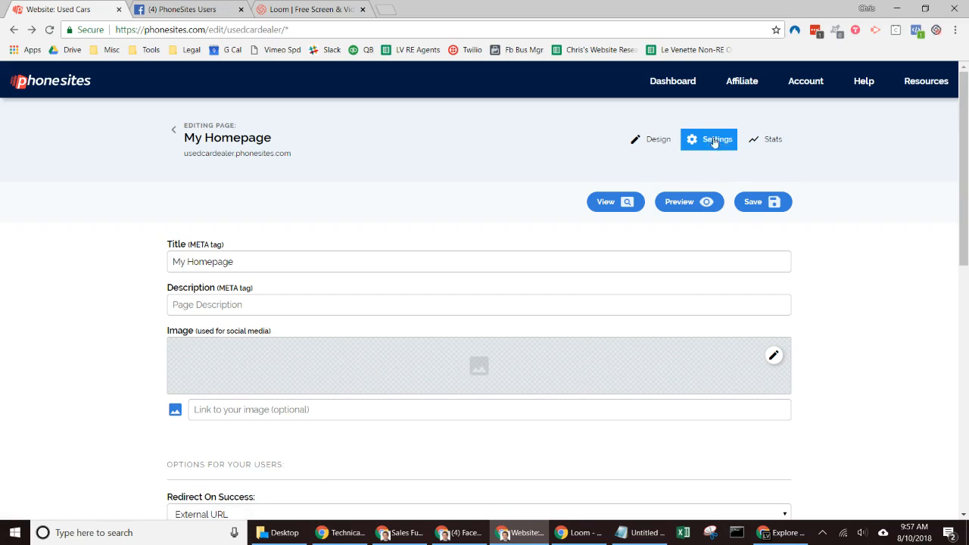
- Scroll to PhoneSites' Advanced settings, then switch to Zapier's Explore integrations window
scroll(964, 141, "down", 5)
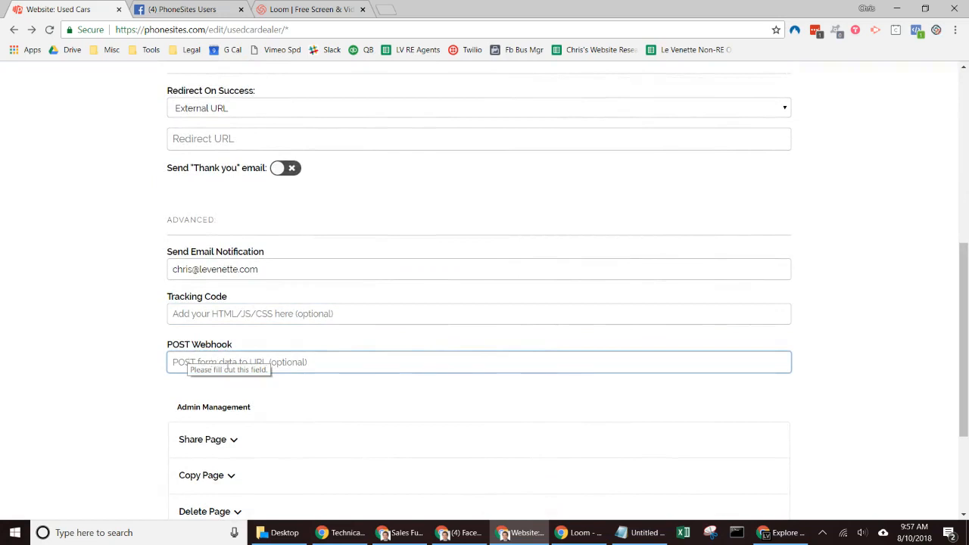
left_click(783, 532)
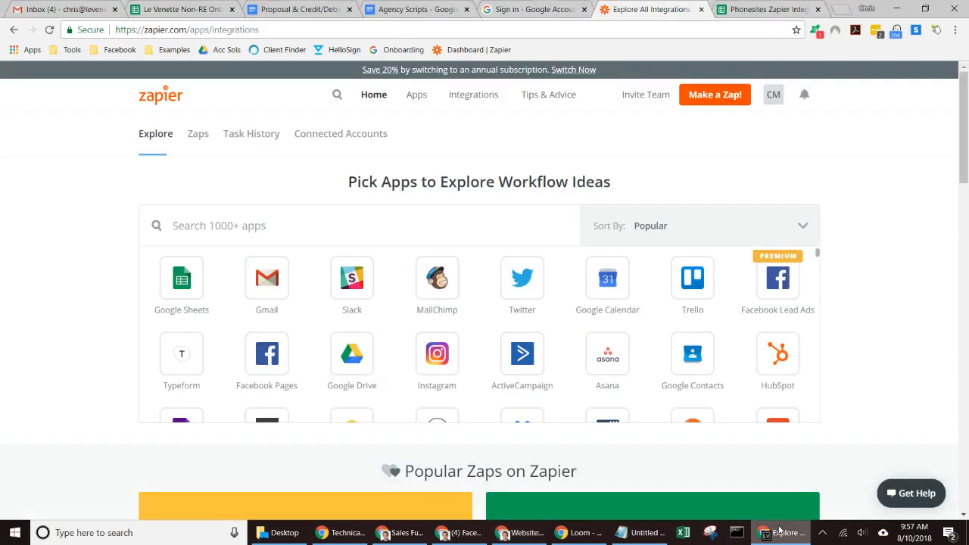
- Select Google Sheets and Webhooks by Zapier (searched as 'webhoo') to list matching zaps
left_click(243, 228)
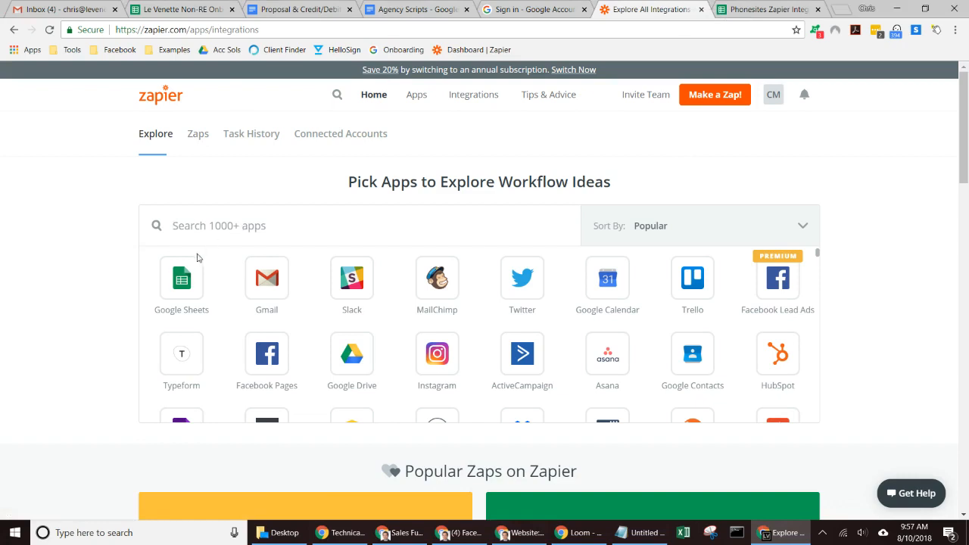
left_click(176, 278)
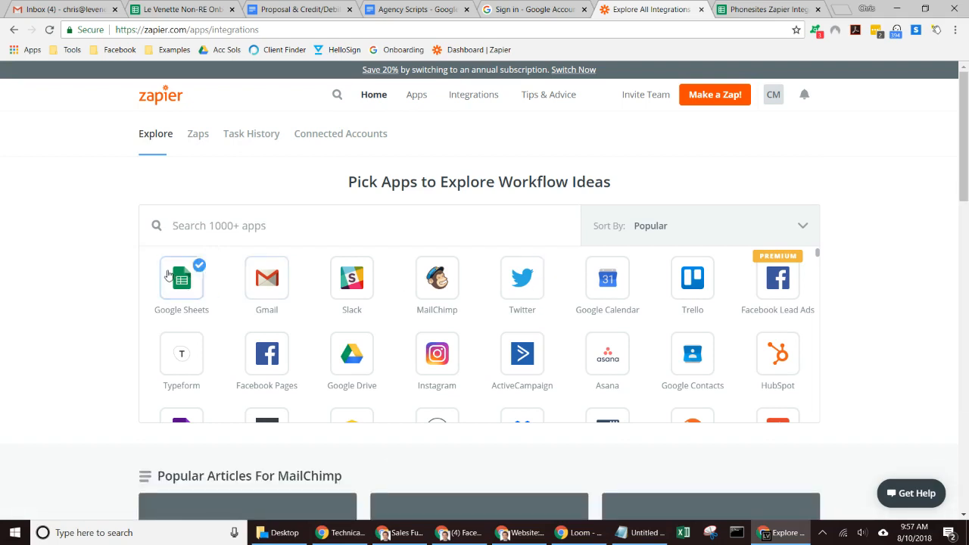
left_click(183, 281)
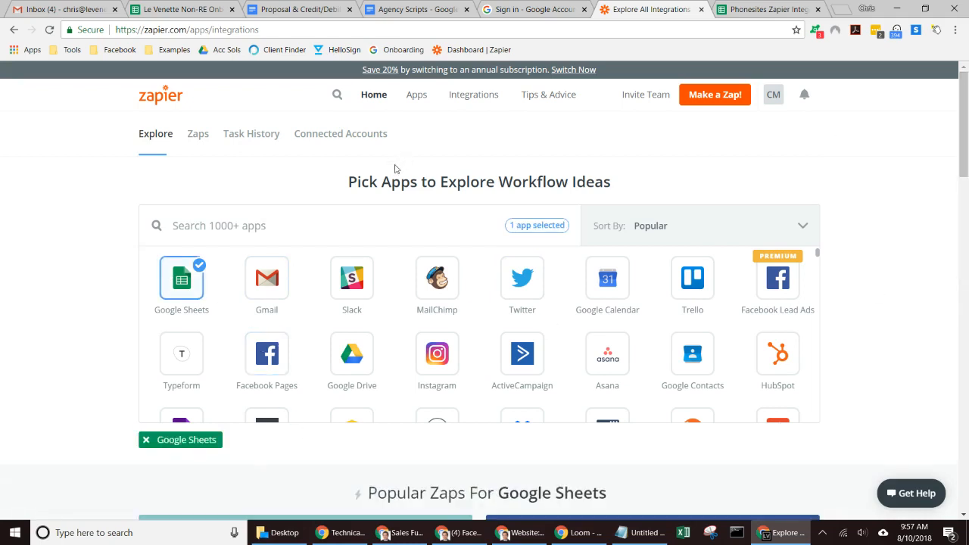
left_click(366, 216)
type("webhoo")
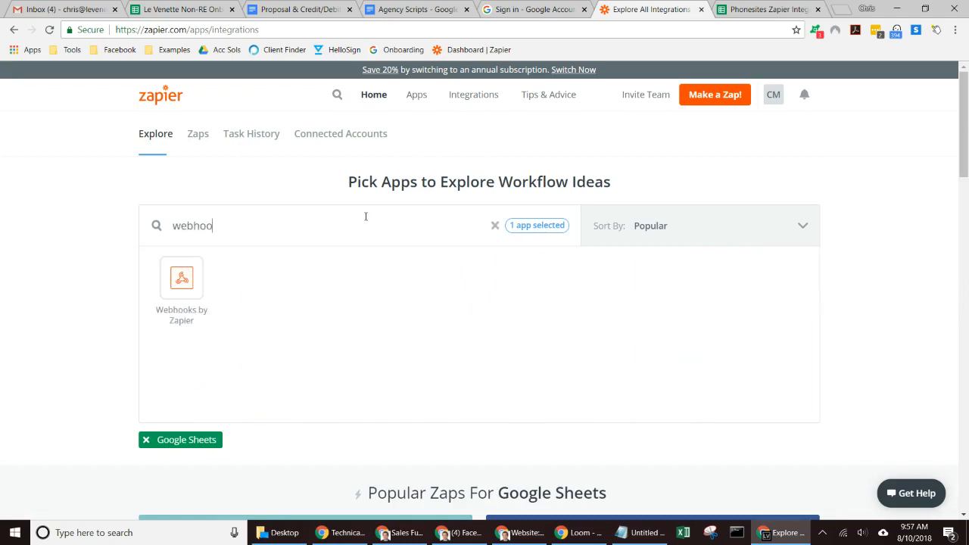
left_click(173, 291)
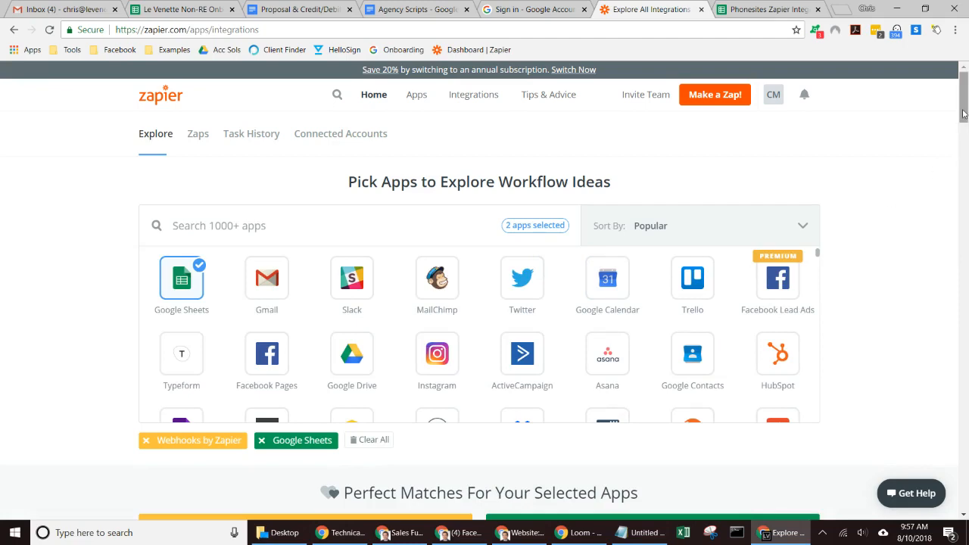
left_click_drag(963, 114, 964, 155)
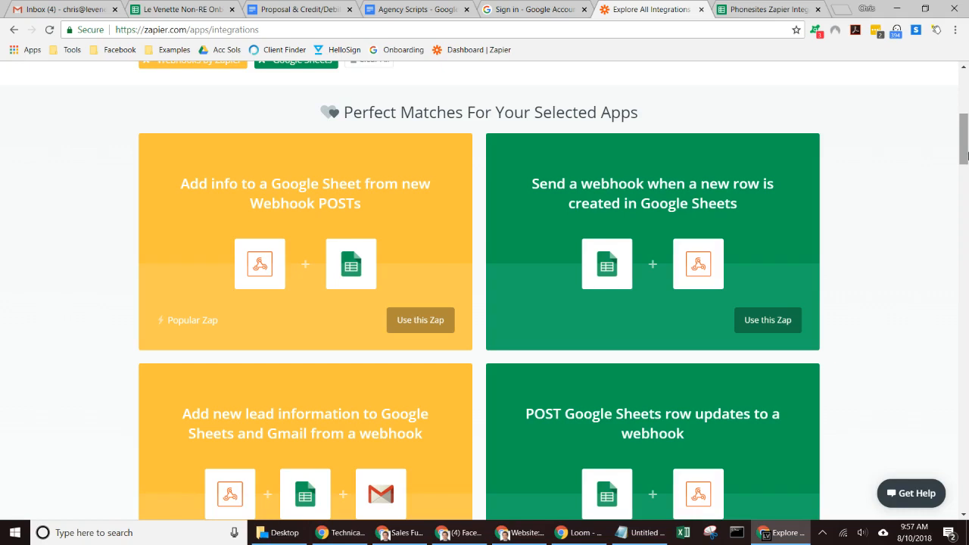
left_click_drag(964, 155, 964, 159)
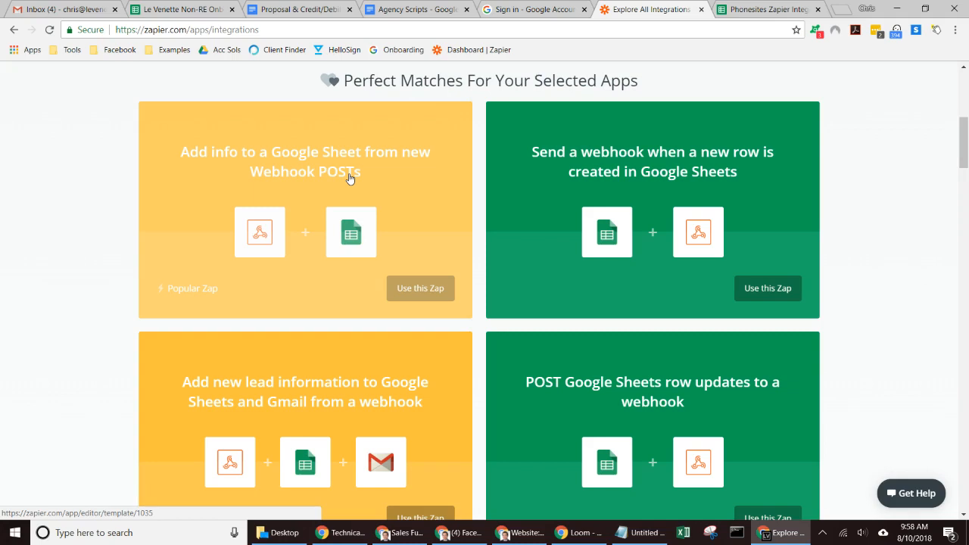
- Create a zap from the 'Add info to a Google Sheet from new Webhook POSTs' template
left_click(412, 295)
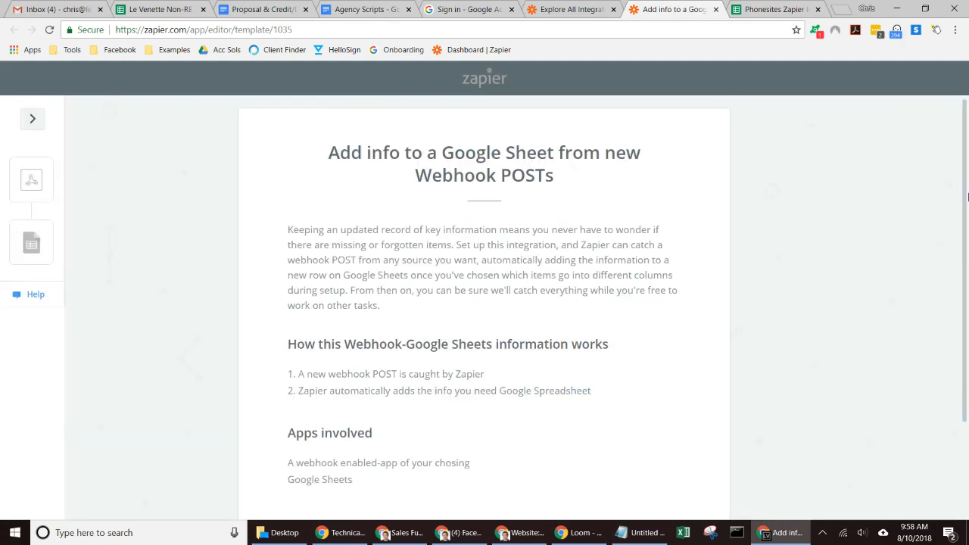
scroll(484, 340, "down", 3)
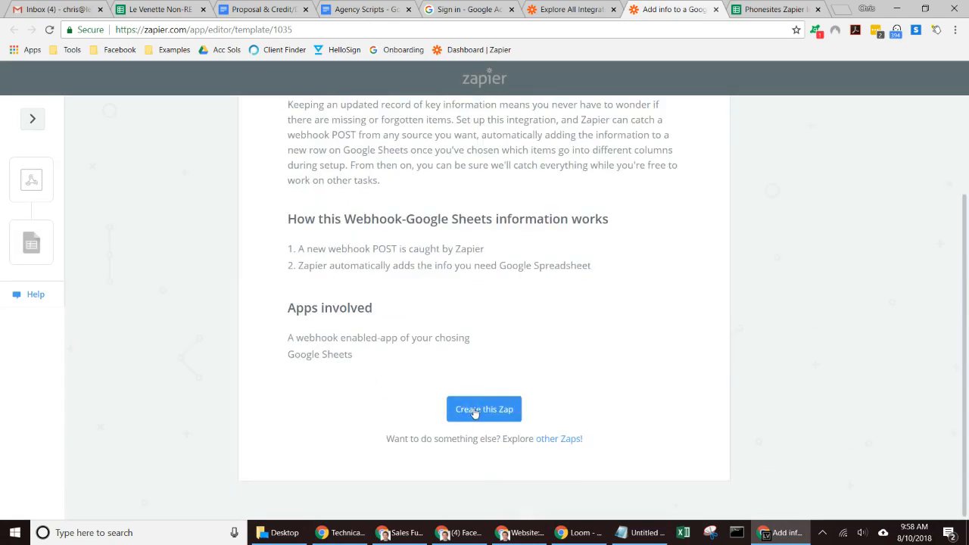
left_click(476, 410)
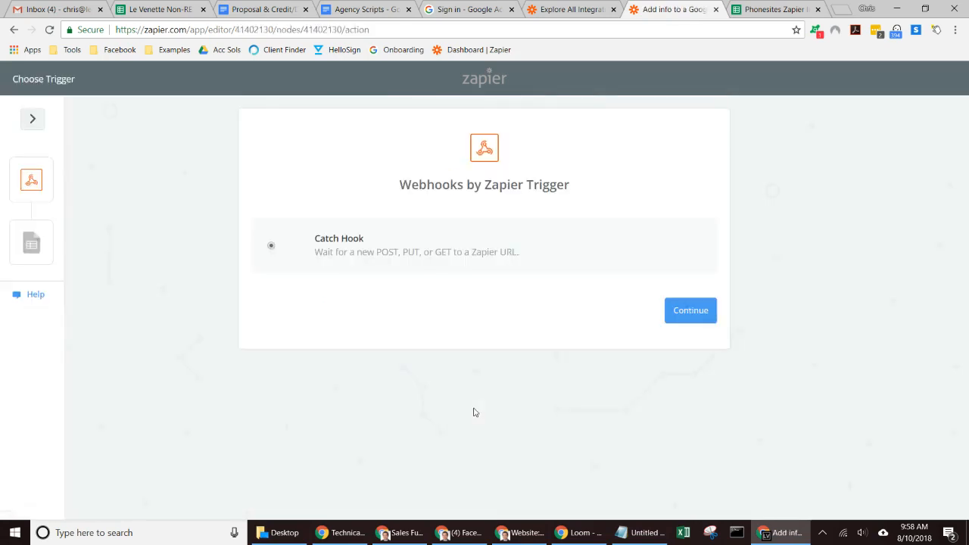
- Set Catch Hook as the trigger without a child key and copy its webhook URL
left_click(711, 311)
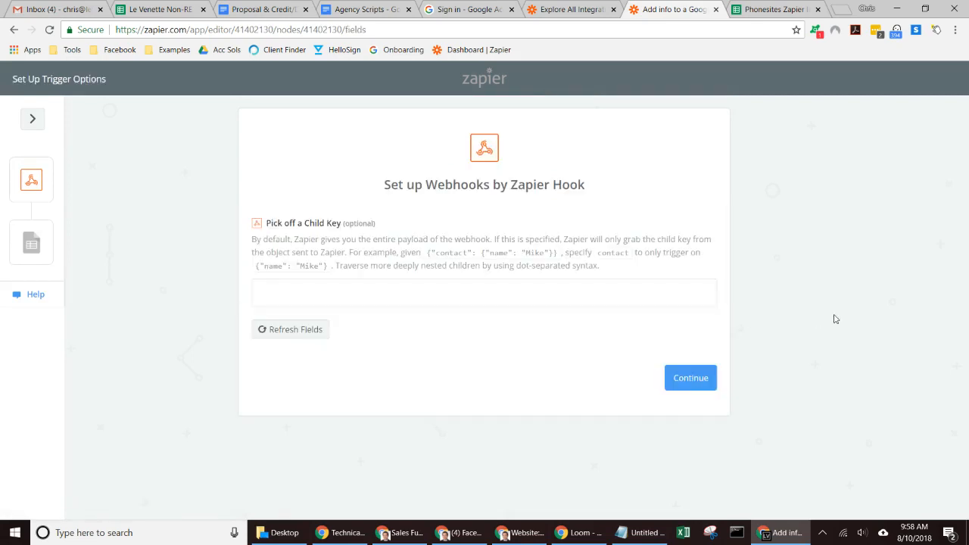
left_click(695, 377)
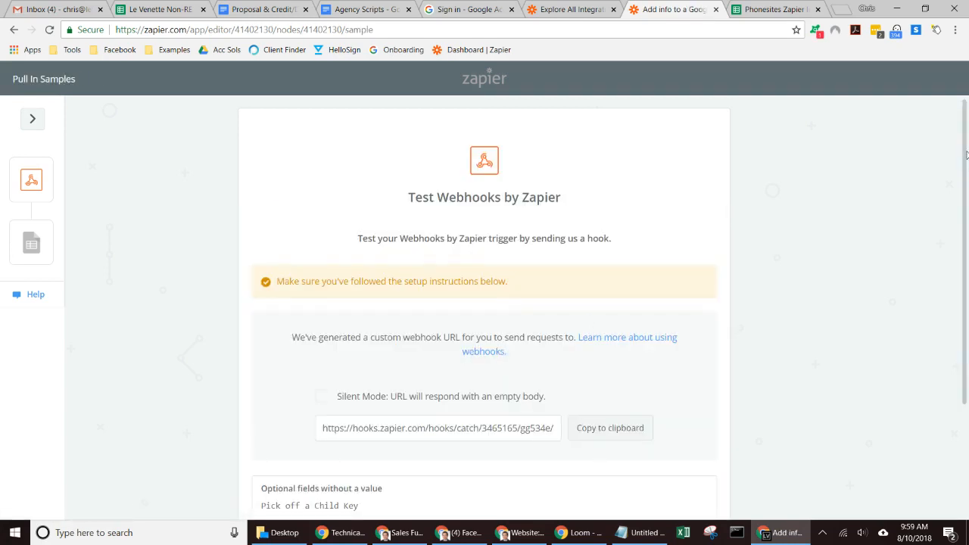
left_click_drag(966, 157, 968, 225)
left_click(611, 333)
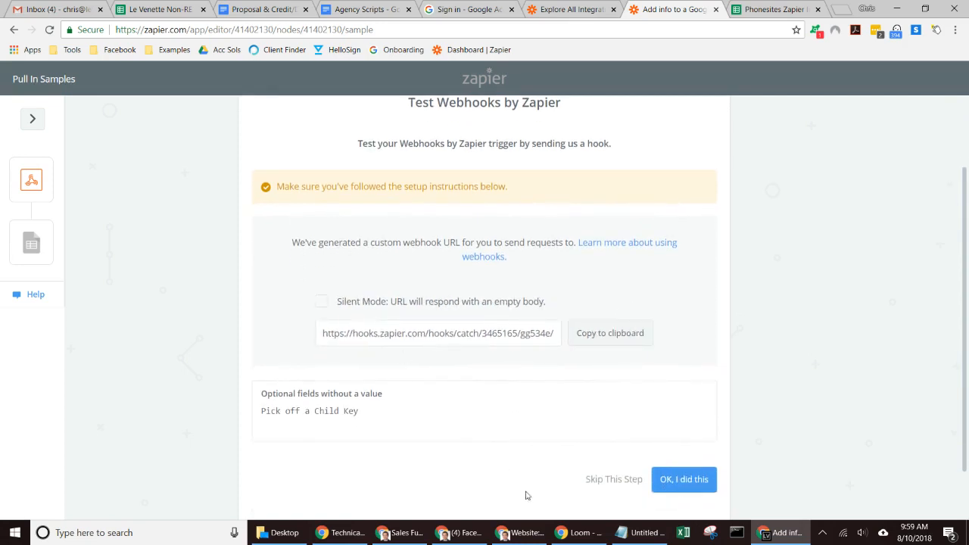
left_click(528, 533)
- Paste the Zapier URL into the POST Webhook field, save, and view the live page
left_click(260, 362)
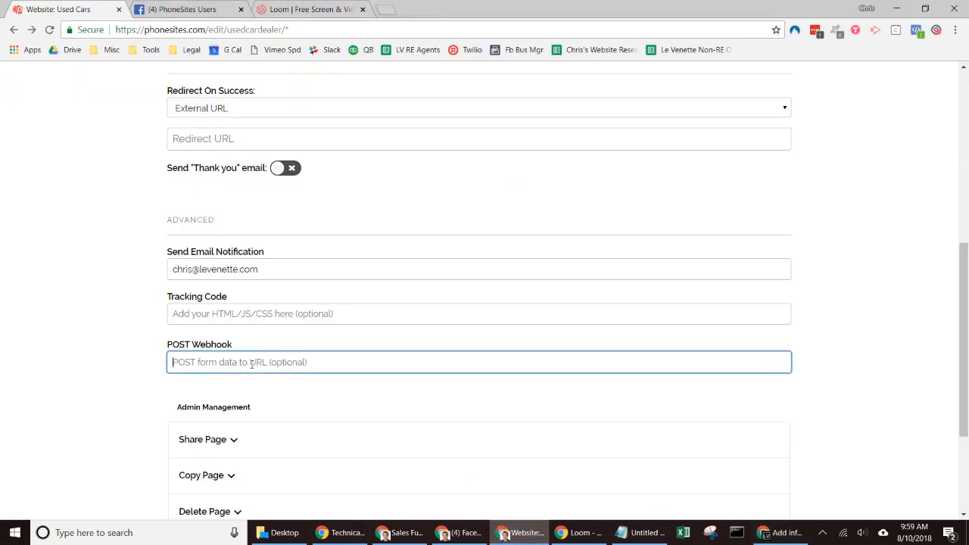
key("ctrl+v")
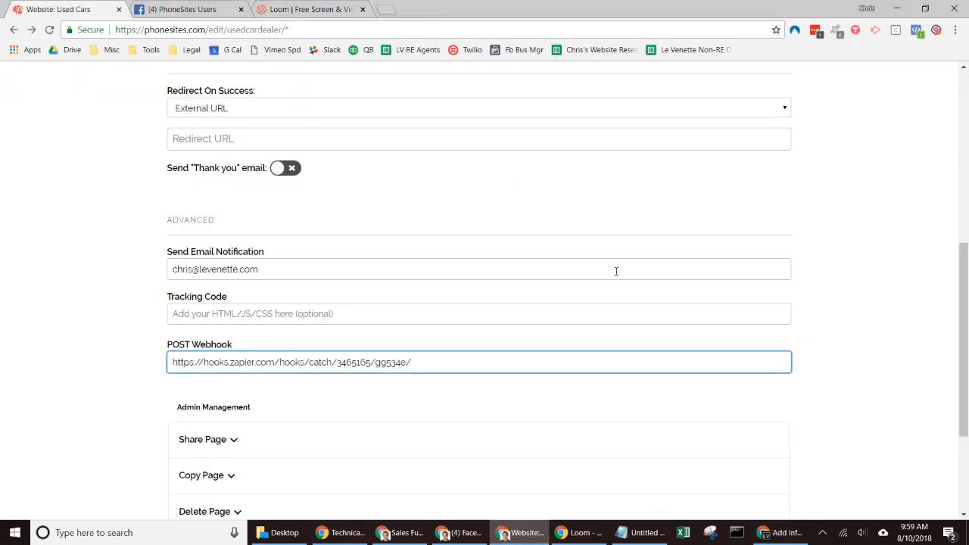
scroll(616, 271, "up", 5)
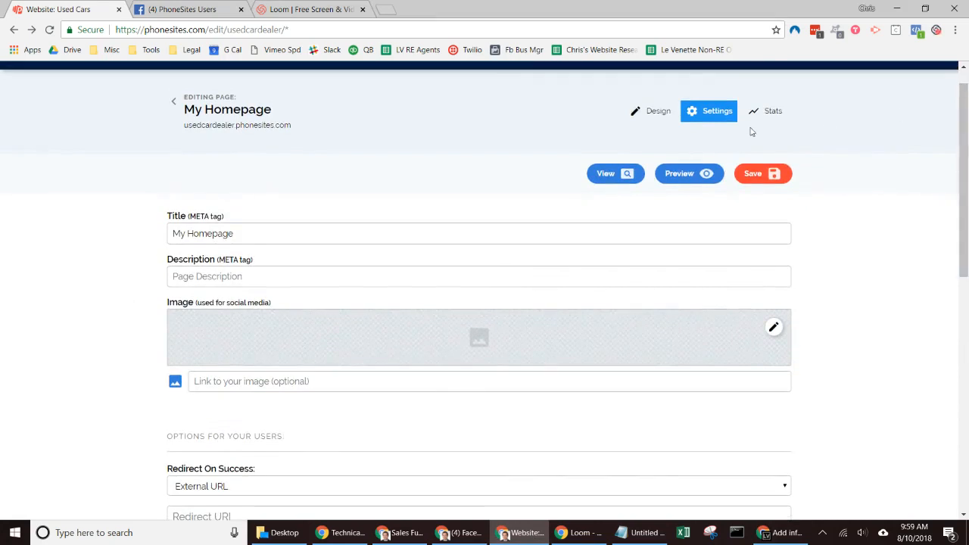
left_click(752, 179)
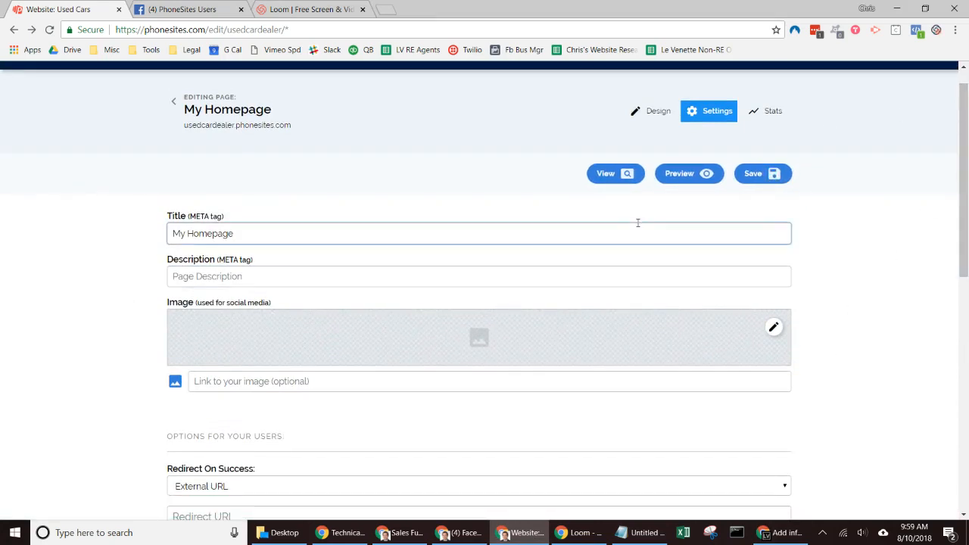
left_click(610, 178)
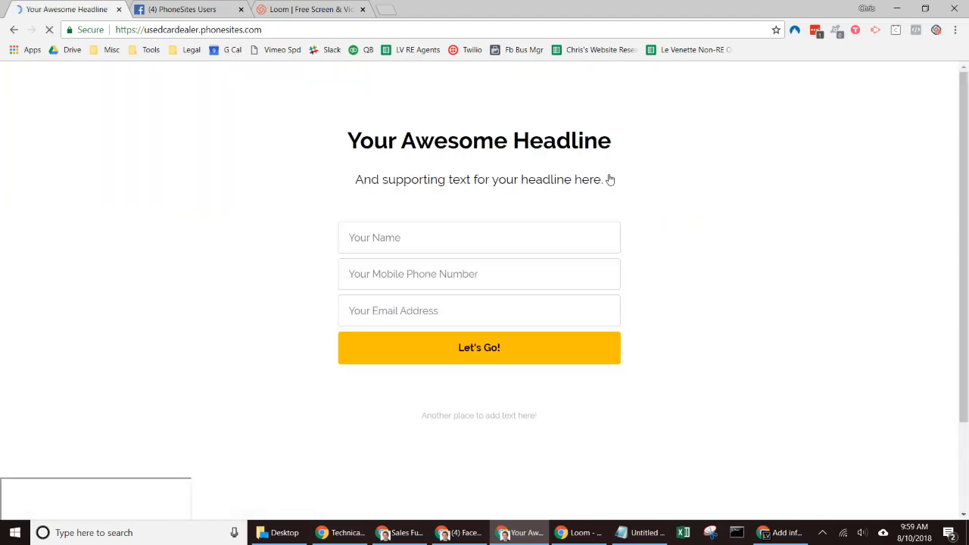
- Confirm the hook in Zapier, then submit a filled-in test sign-up through the landing-page form
left_click(791, 533)
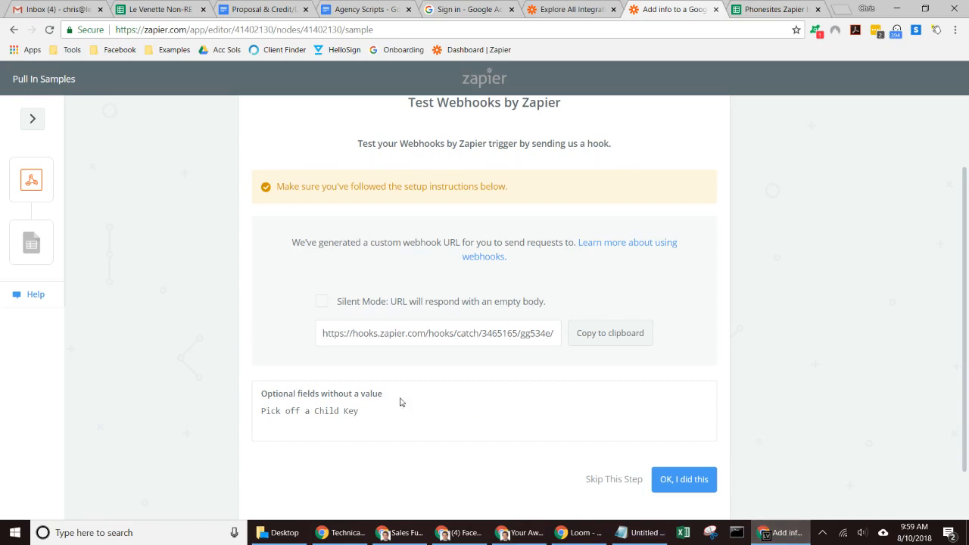
left_click(676, 482)
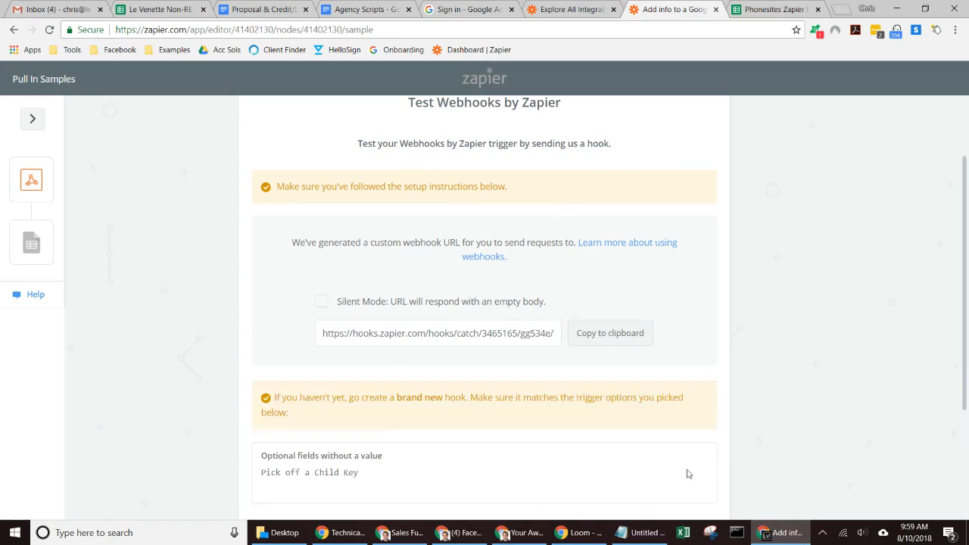
left_click_drag(966, 320, 968, 515)
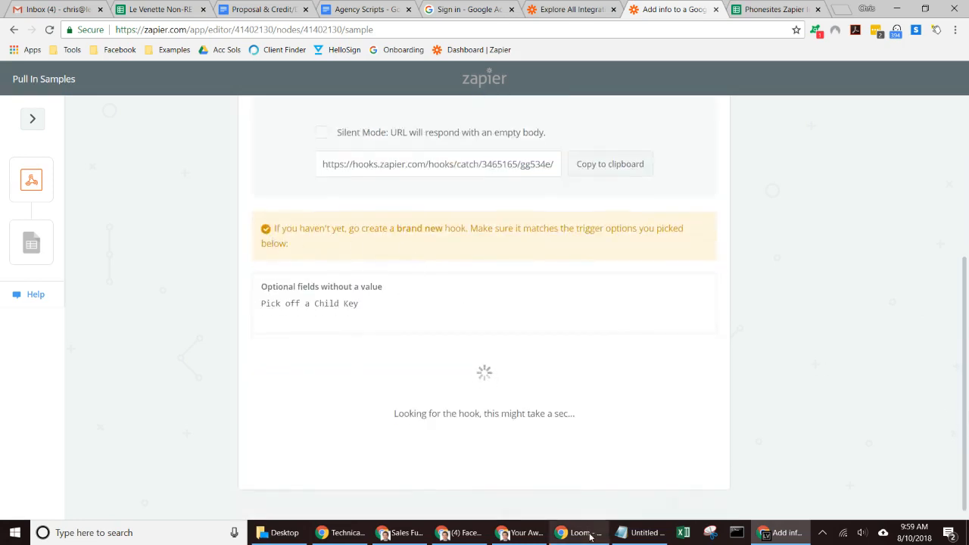
mouse_move(590, 536)
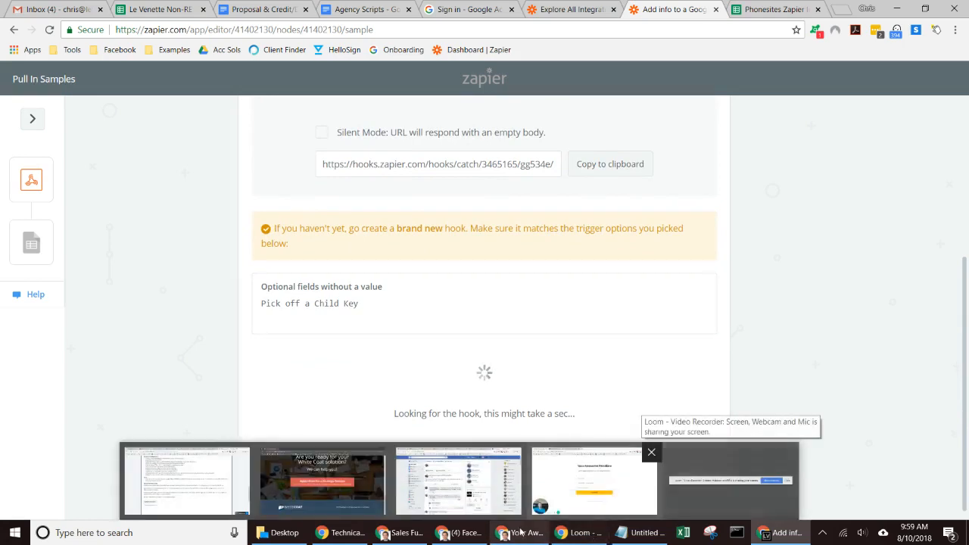
left_click(594, 481)
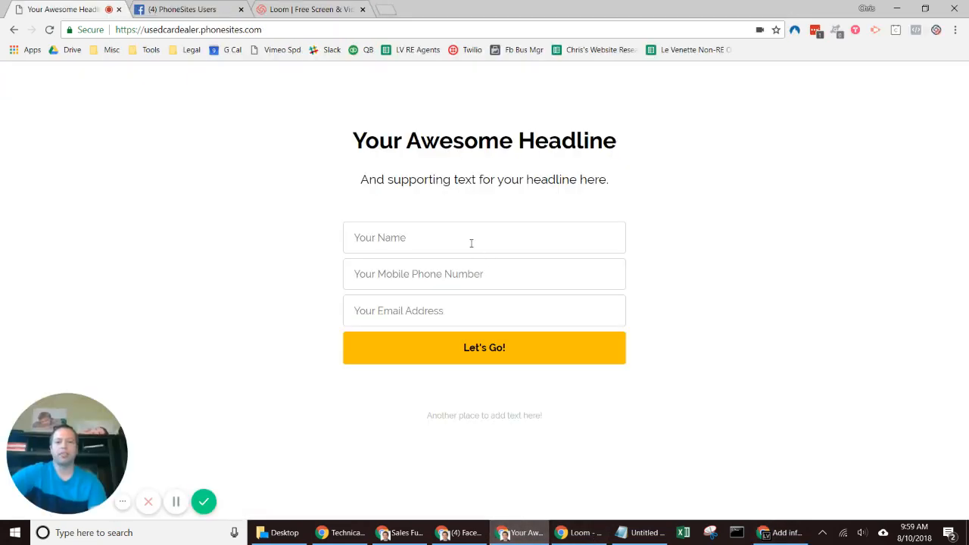
left_click(408, 346)
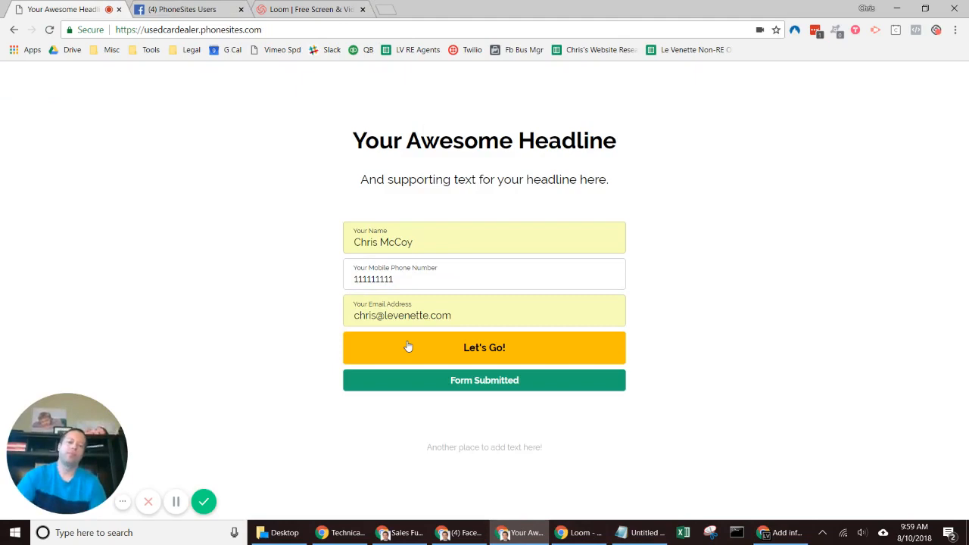
left_click(784, 534)
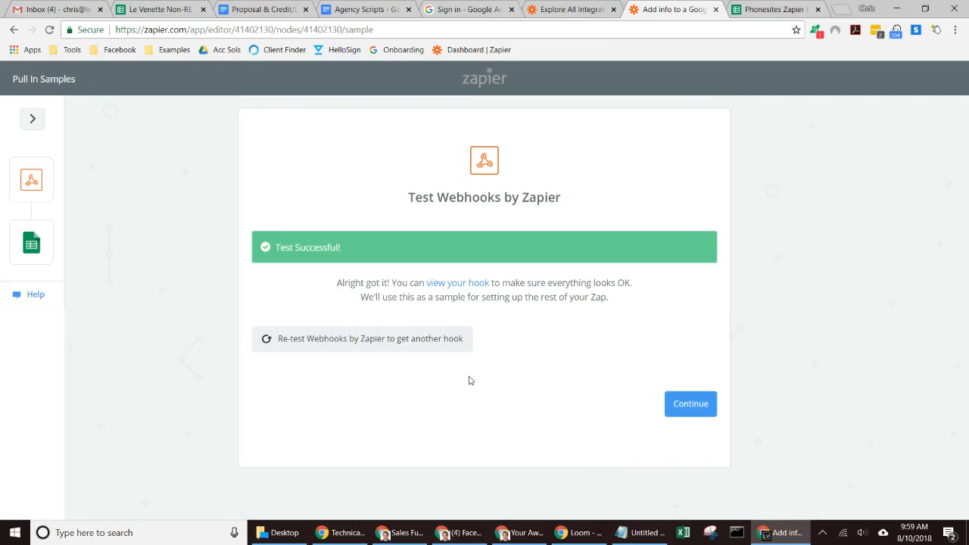
- Check the sheet's column headers, dismiss the e-mail notification, and confirm Create Spreadsheet Row
left_click(691, 405)
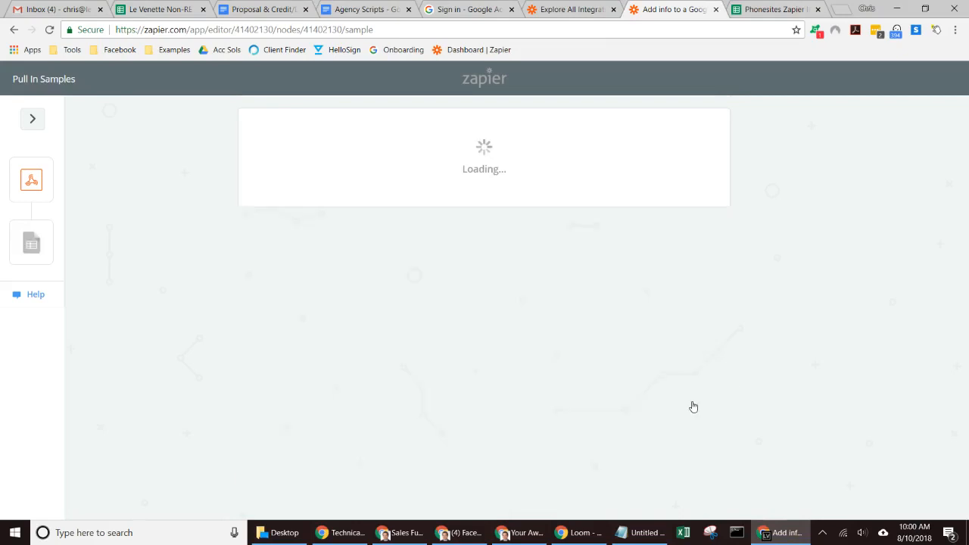
left_click(738, 7)
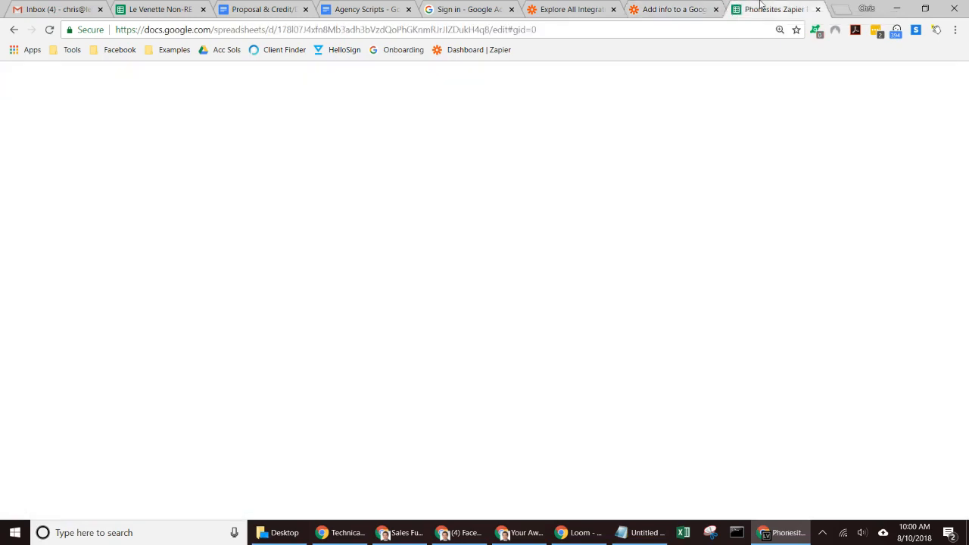
left_click(324, 246)
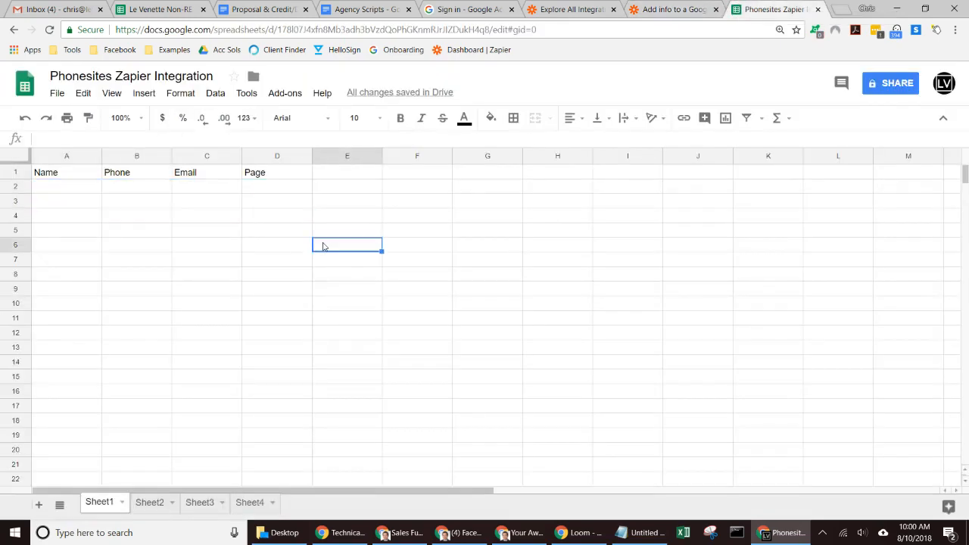
left_click(674, 9)
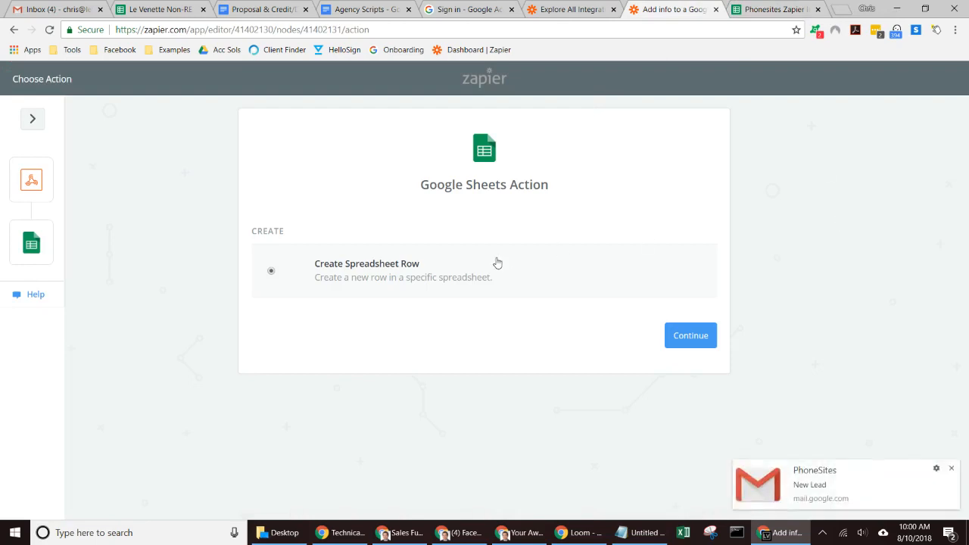
left_click(952, 469)
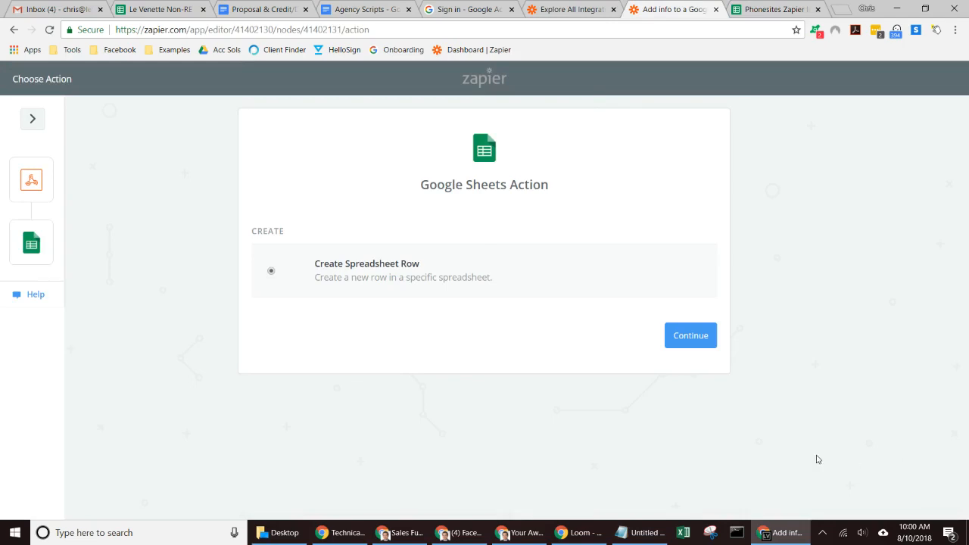
left_click(681, 345)
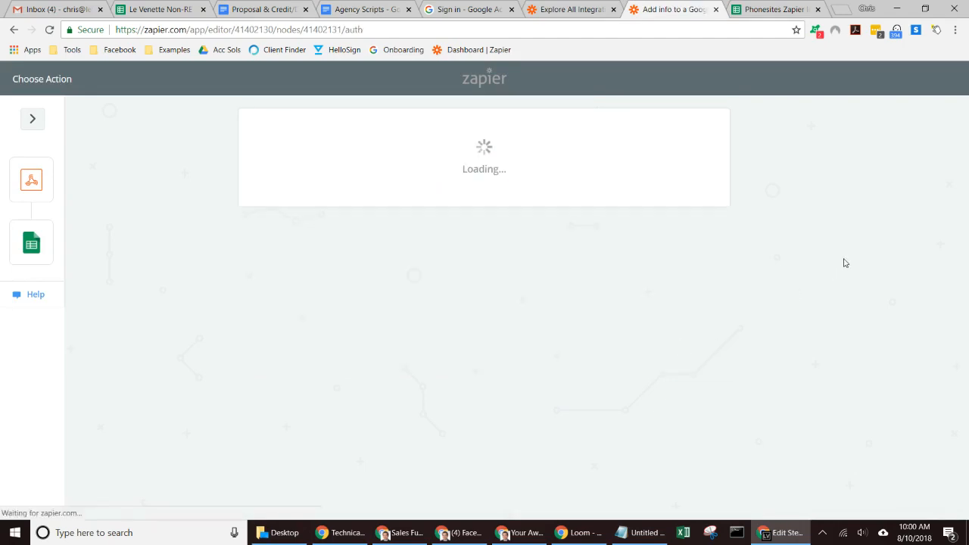
- Choose the first Google Sheets account, test its connection, and save
left_click(788, 5)
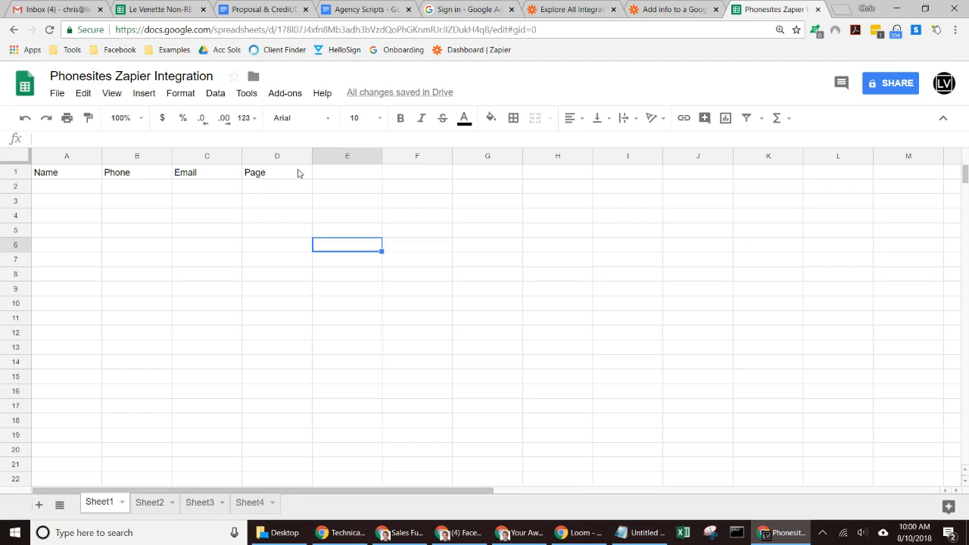
left_click(674, 10)
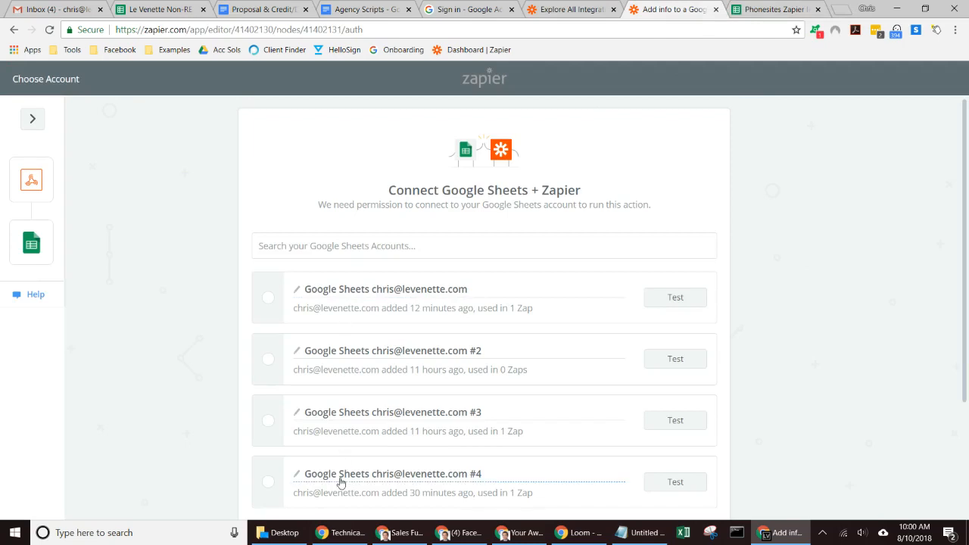
left_click(379, 294)
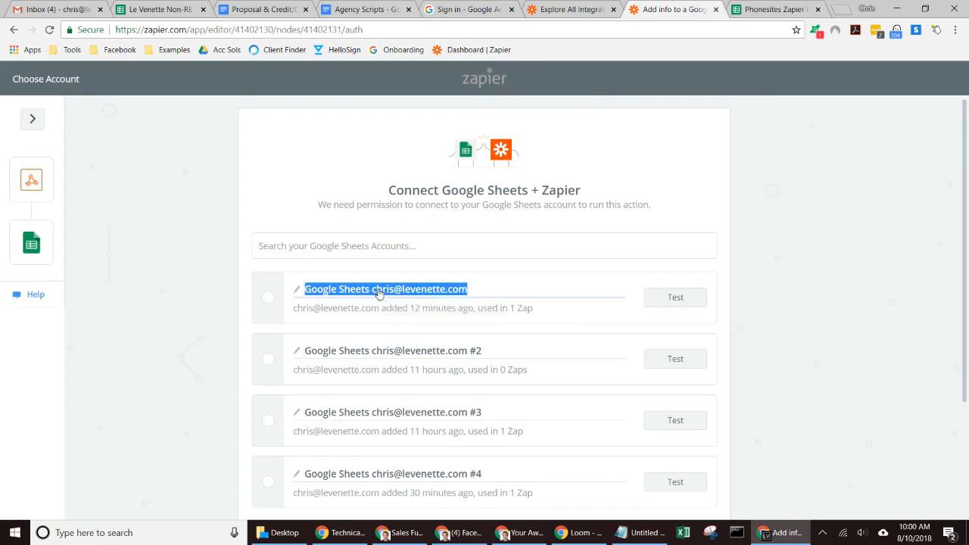
left_click(265, 298)
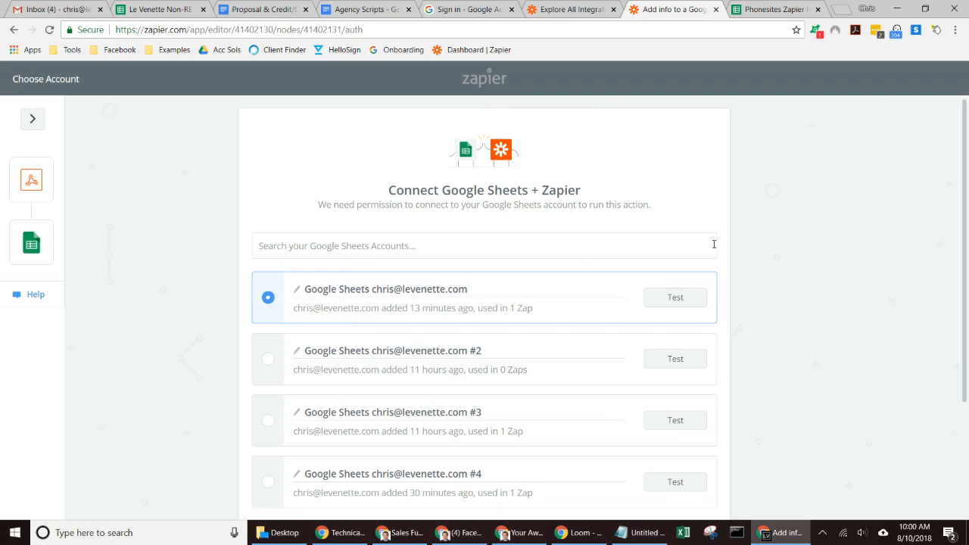
left_click(679, 298)
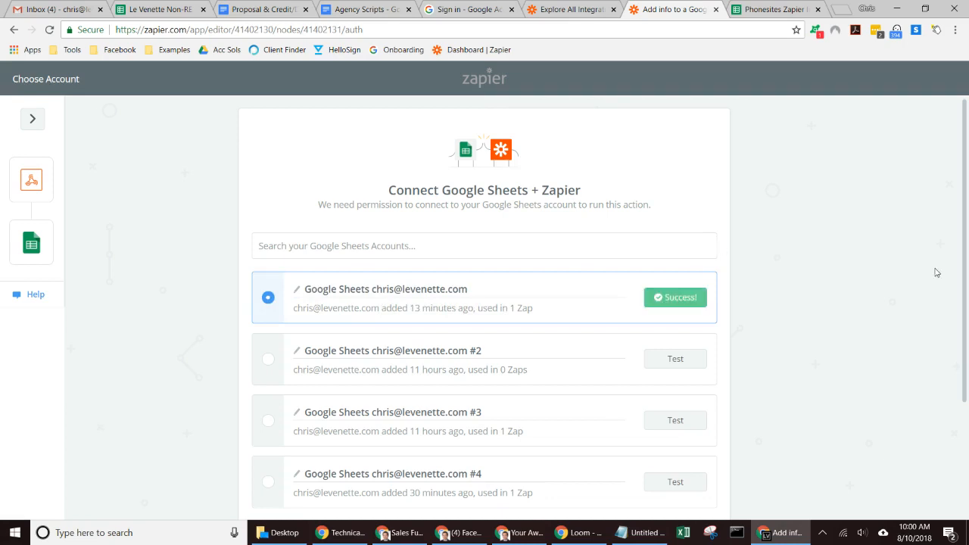
scroll(967, 325, "down", 1)
scroll(967, 325, "down", 3)
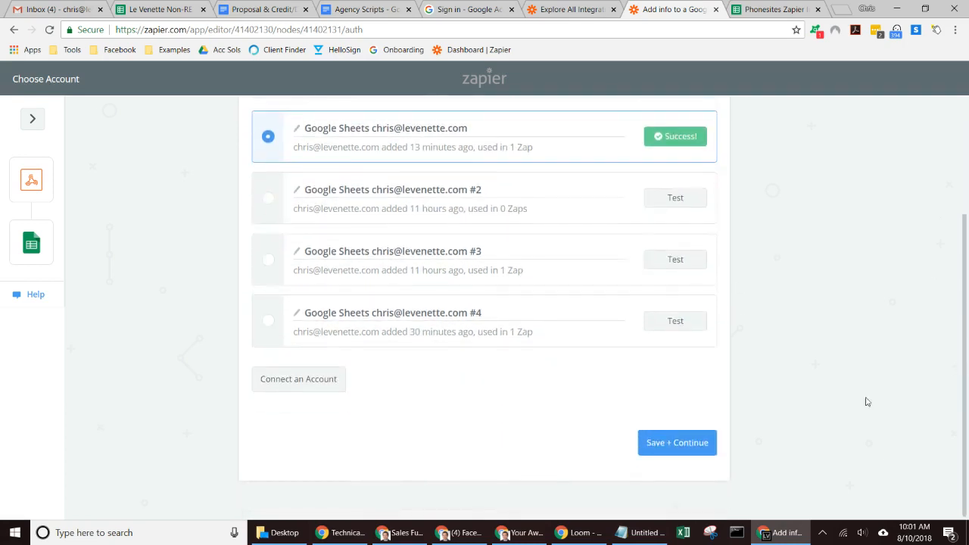
left_click(678, 448)
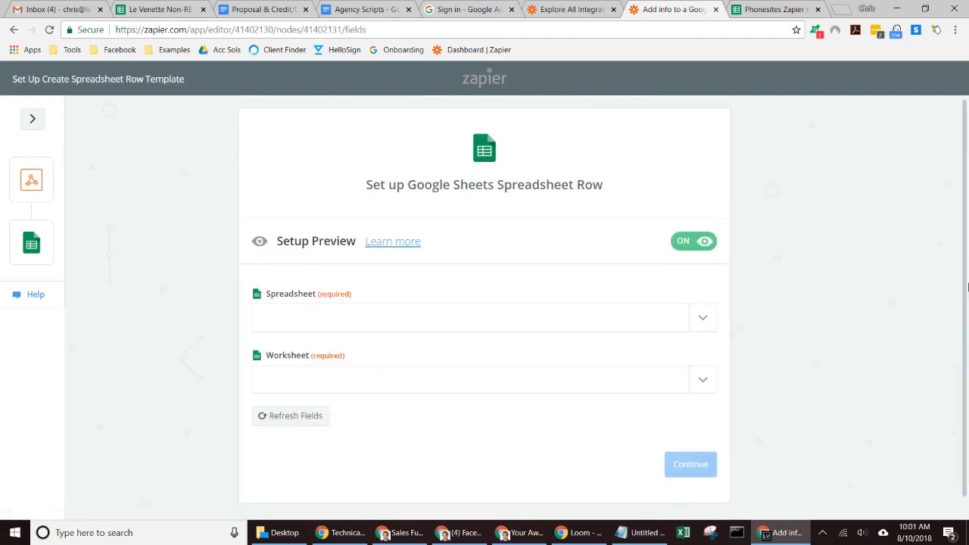
- Return to the account step and start connecting a new Google account
scroll(967, 329, "down", 1)
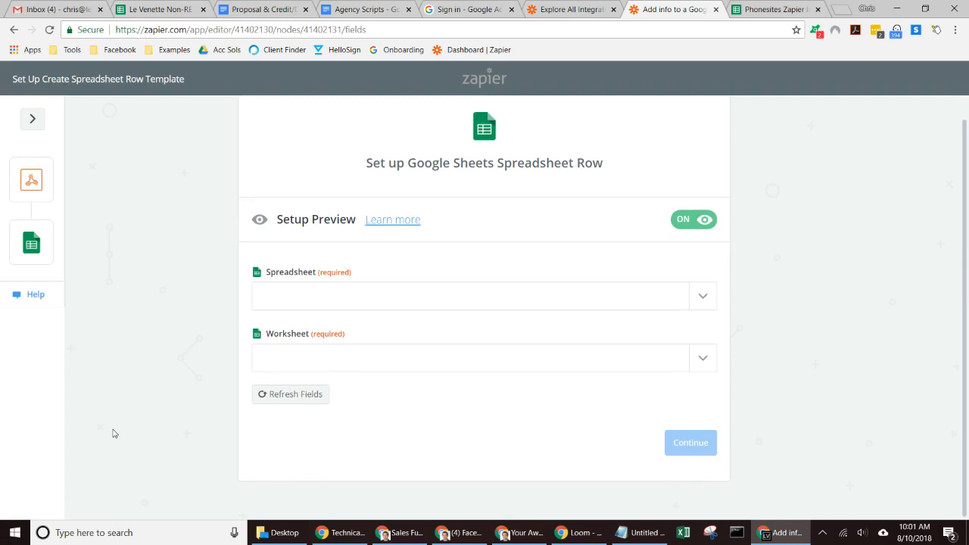
left_click(14, 29)
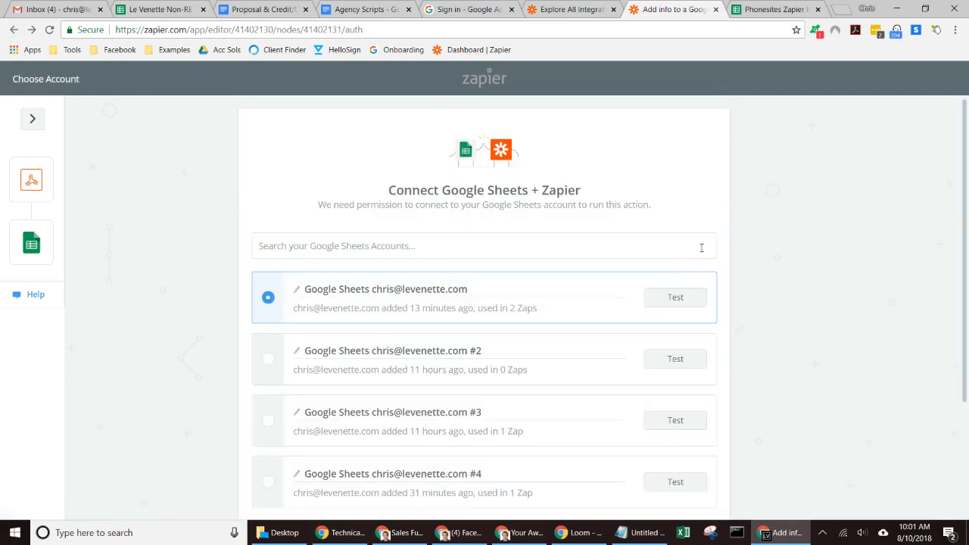
scroll(575, 212, "down", 1)
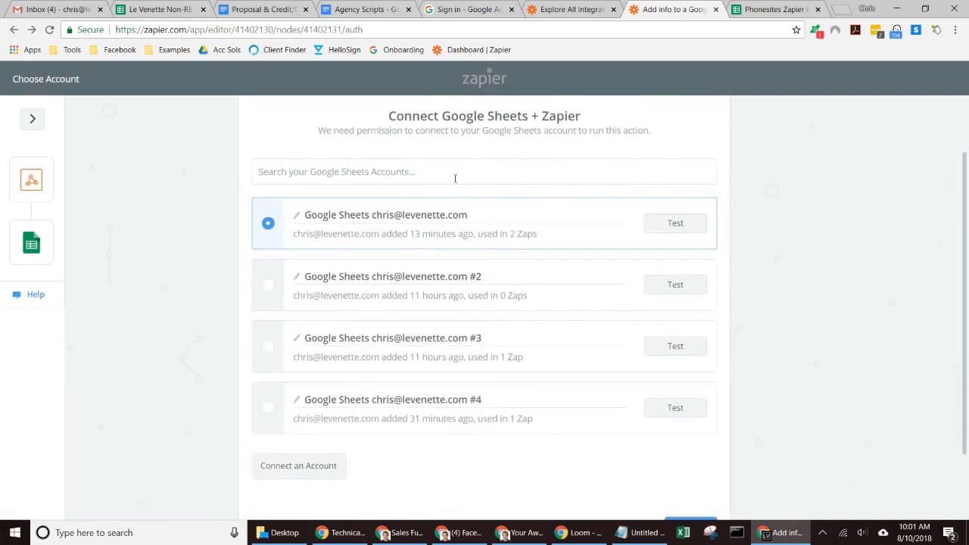
left_click(289, 475)
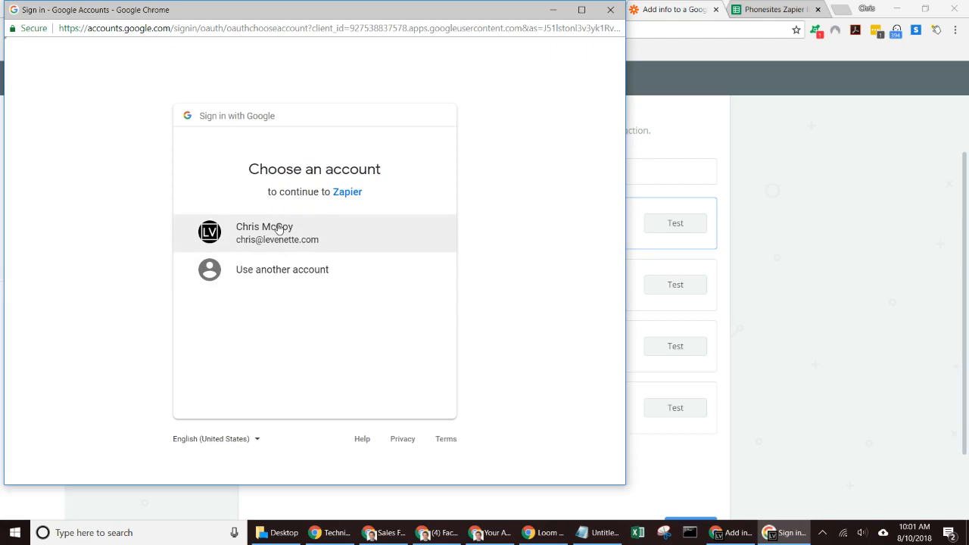
- Sign in with the existing Google account, allow access, and continue to the spreadsheet row setup
left_click(278, 229)
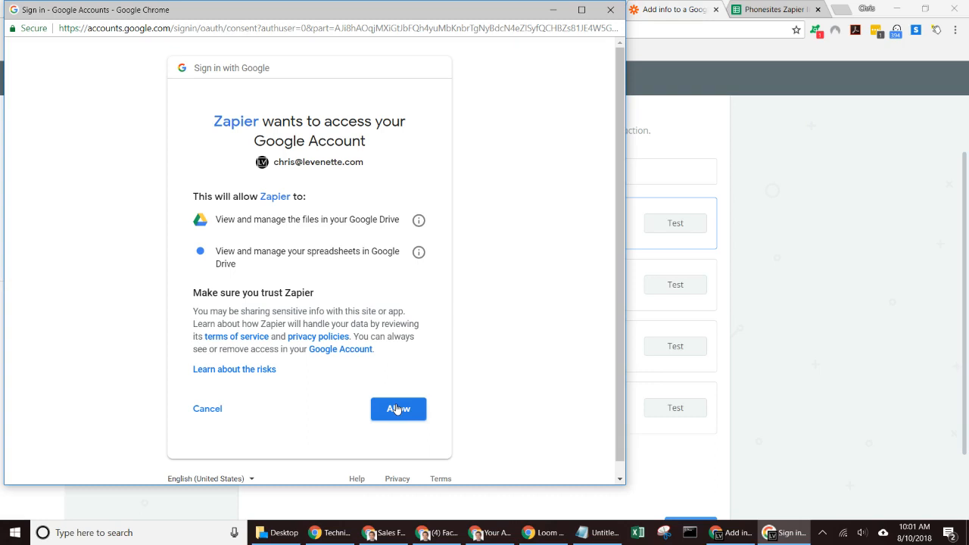
left_click(611, 10)
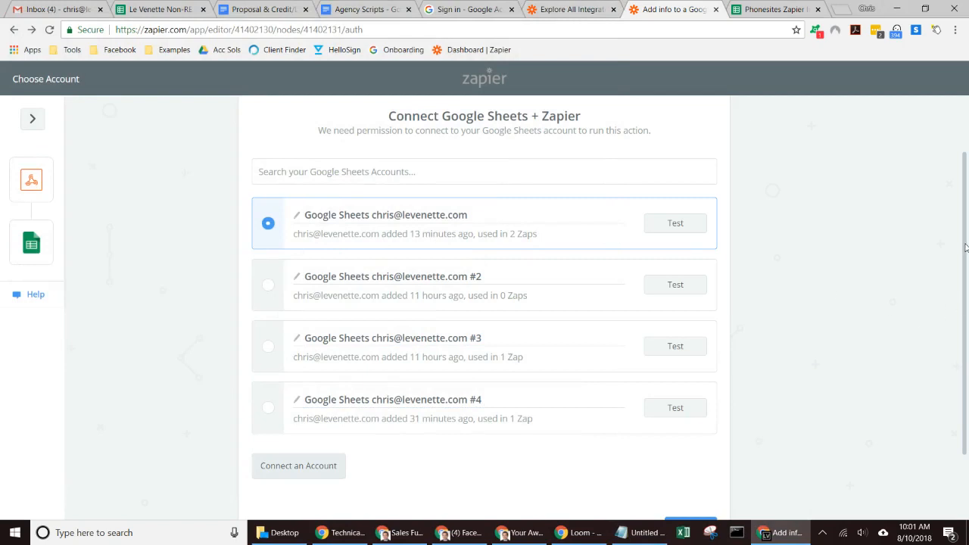
scroll(965, 247, "down", 2)
left_click(706, 450)
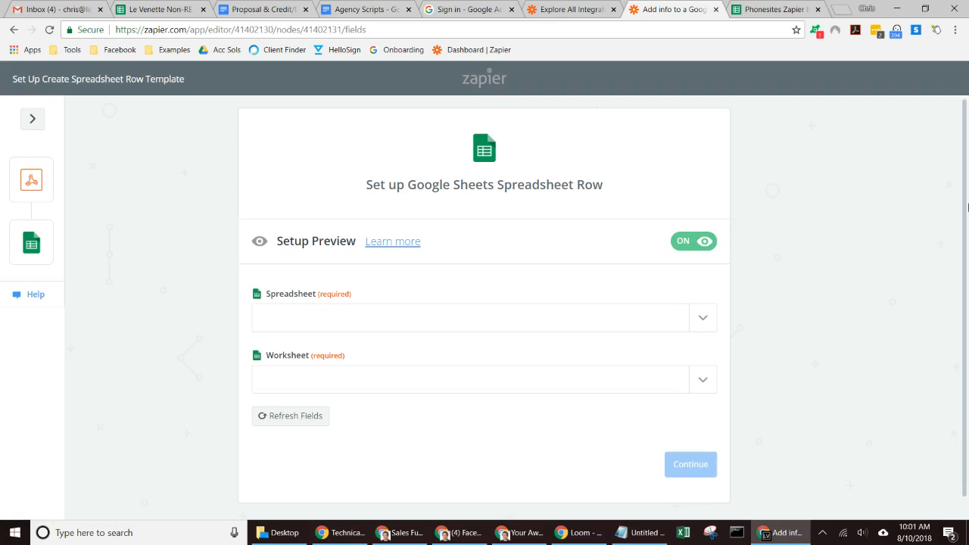
- Point the row step at the Phonesites Zapier Integration spreadsheet, worksheet Sheet1
left_click(709, 318)
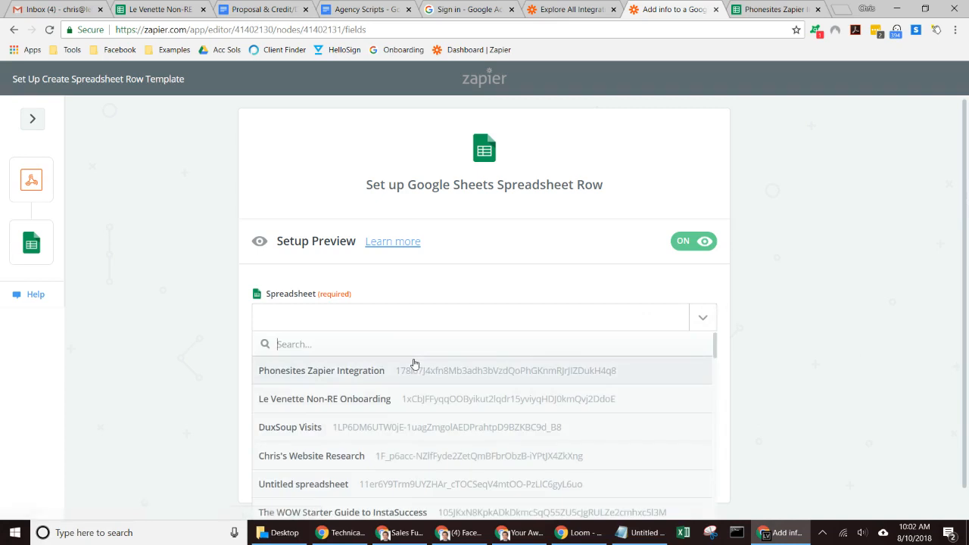
left_click_drag(966, 174, 966, 234)
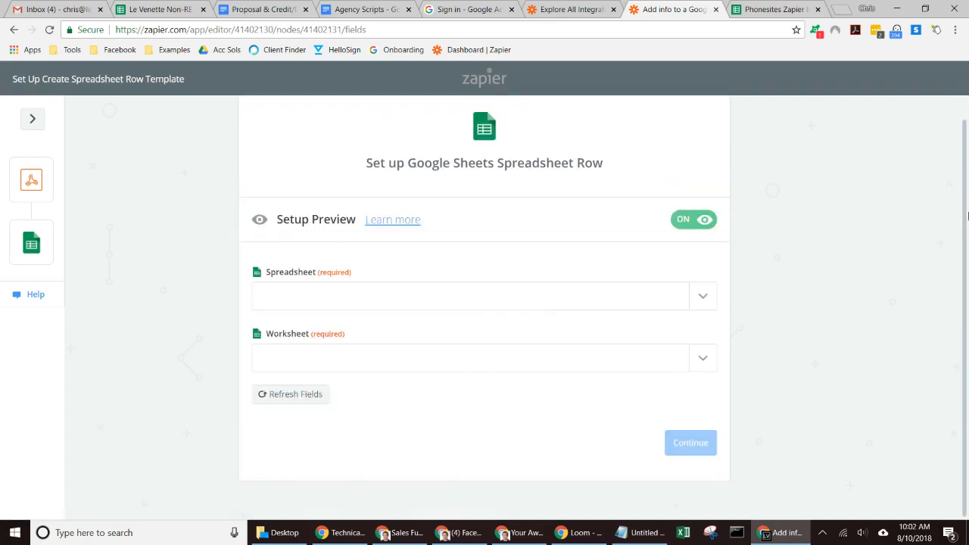
left_click(705, 301)
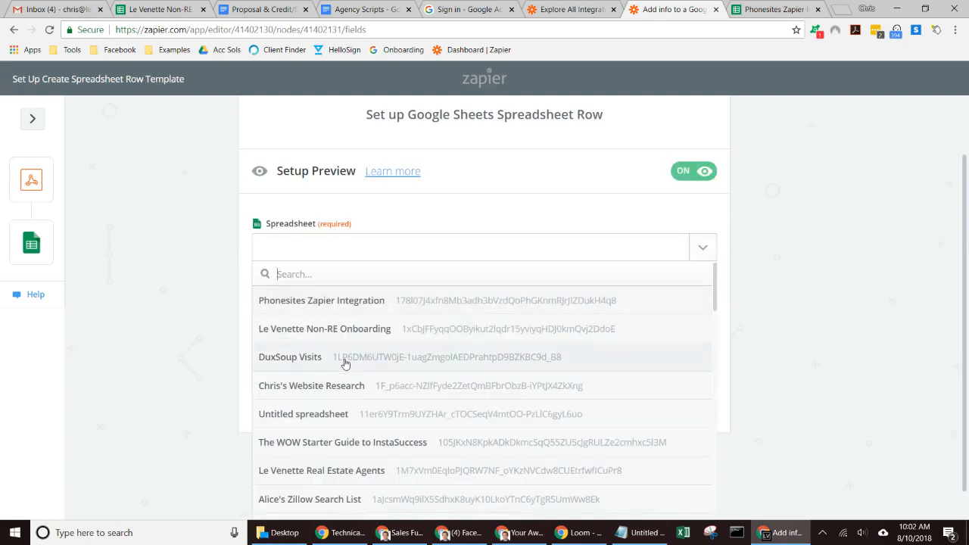
left_click(320, 301)
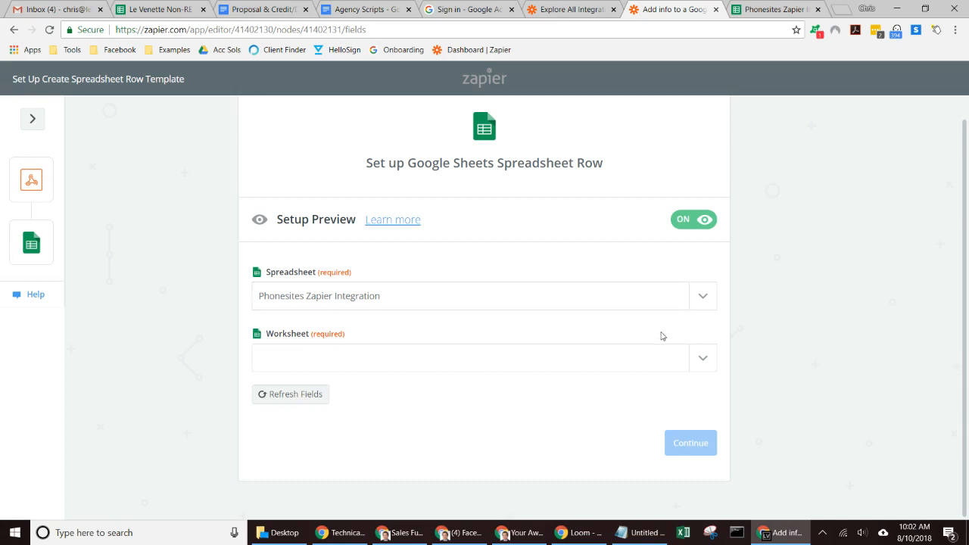
left_click(703, 362)
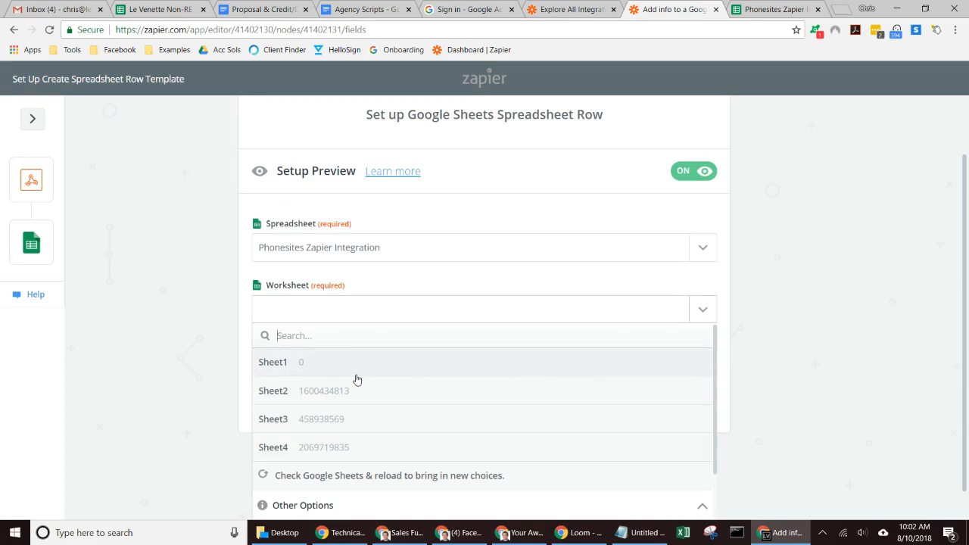
left_click(283, 370)
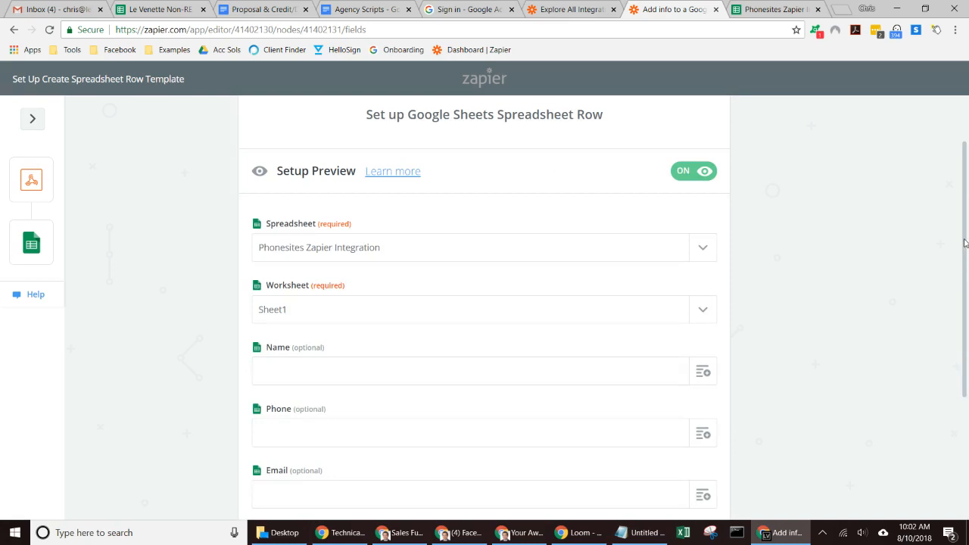
- Check the sheet's column headers, then list the Catch Hook fields available for the Name column
scroll(964, 242, "down", 2)
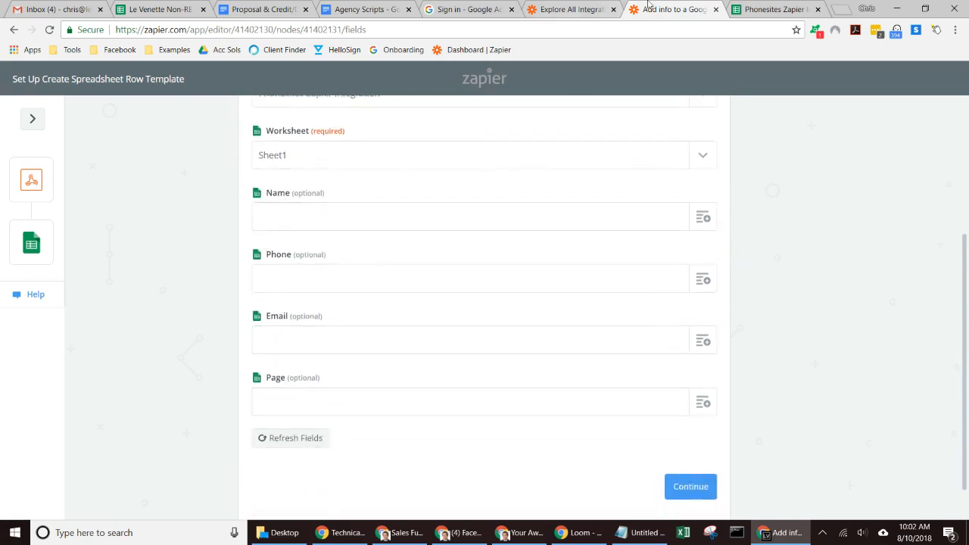
left_click(776, 9)
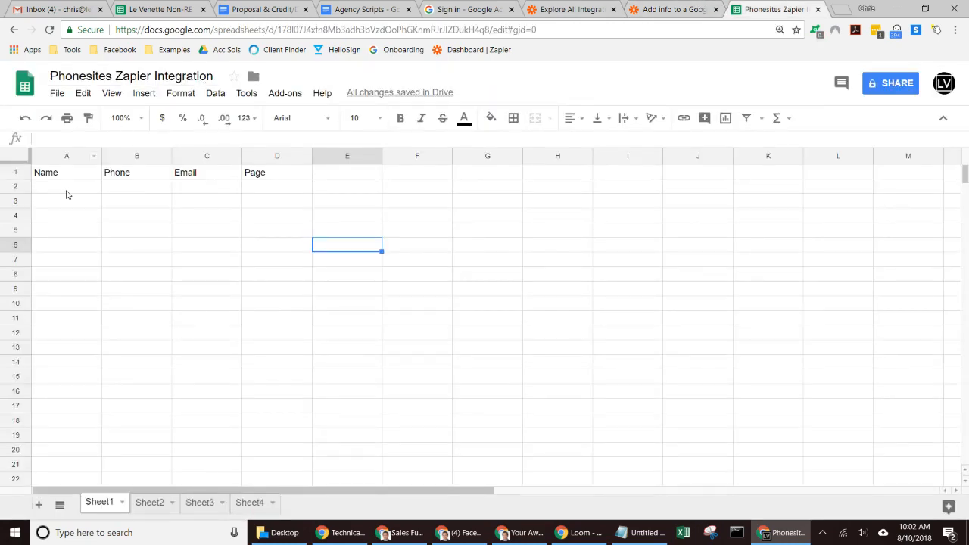
left_click(671, 9)
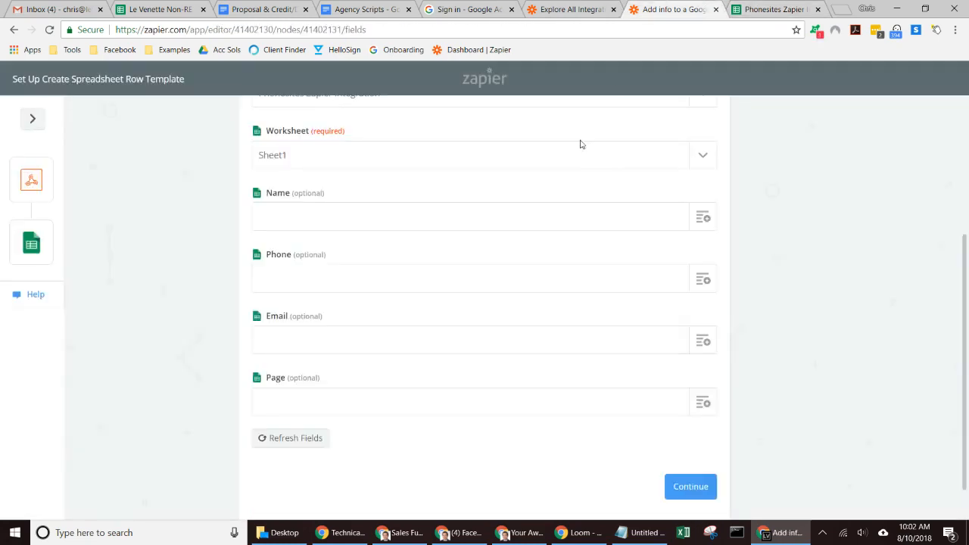
left_click(703, 220)
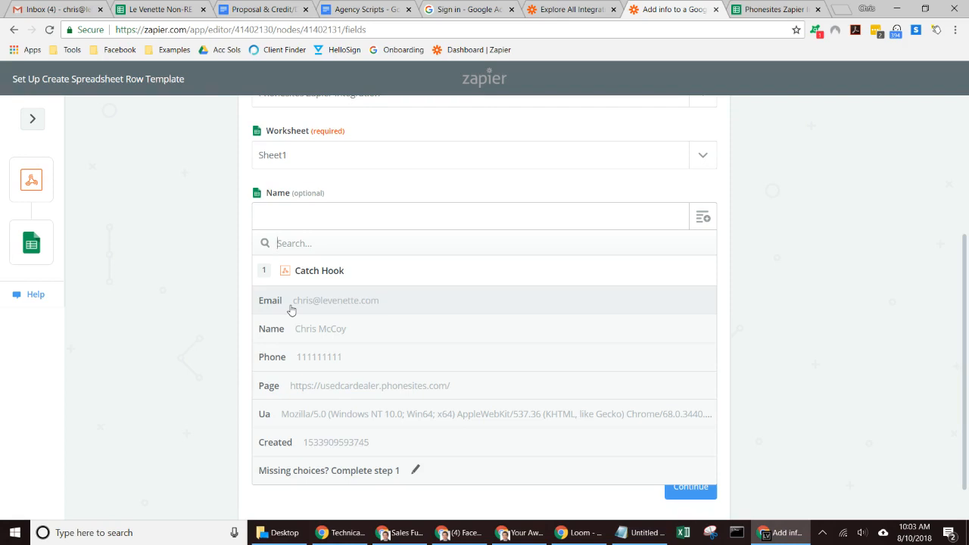
- Map the sheet's Name and Phone columns to the hook's Name and Phone values
left_click(788, 9)
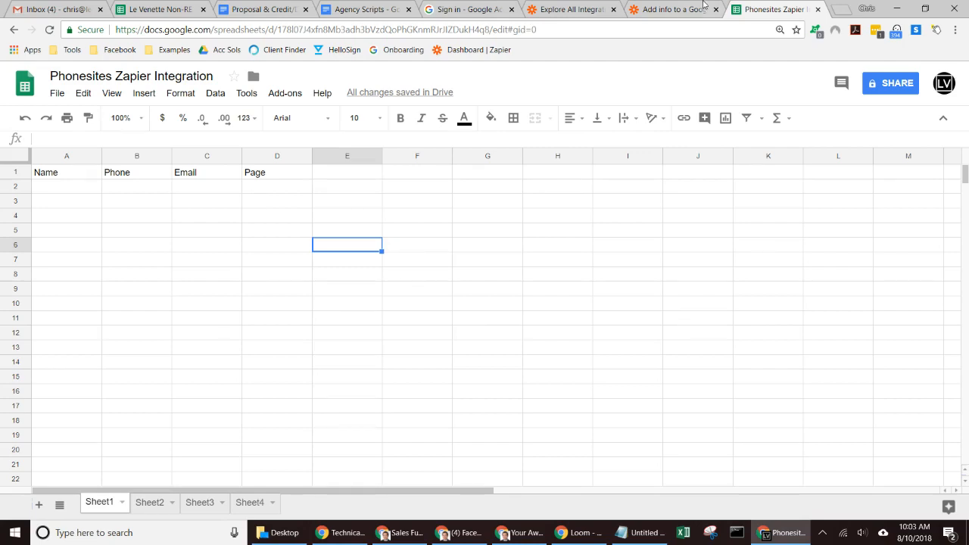
left_click(674, 9)
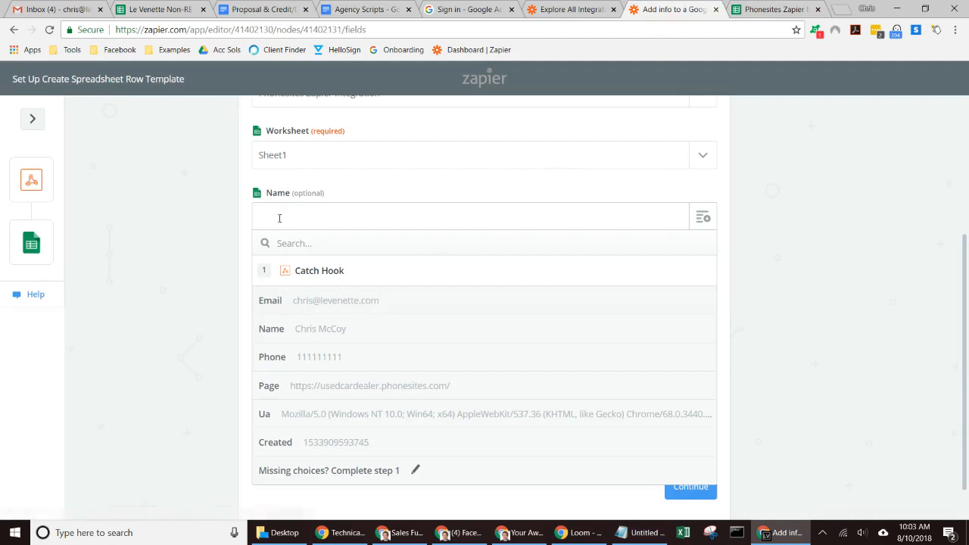
left_click(274, 341)
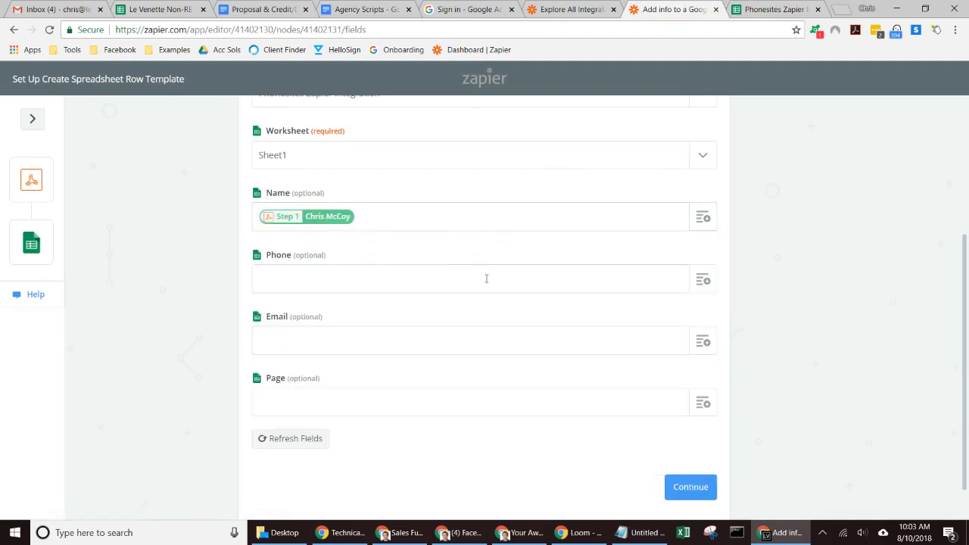
left_click(708, 280)
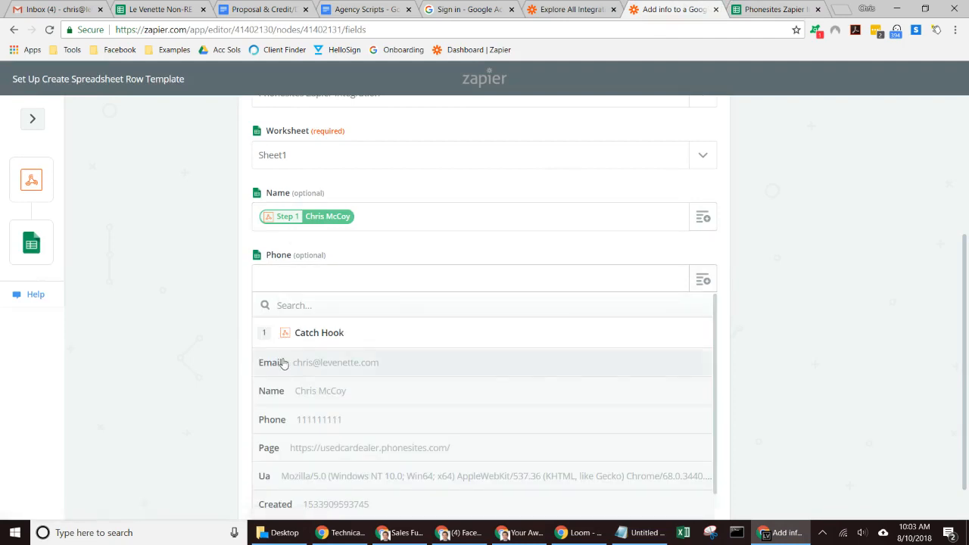
left_click(284, 422)
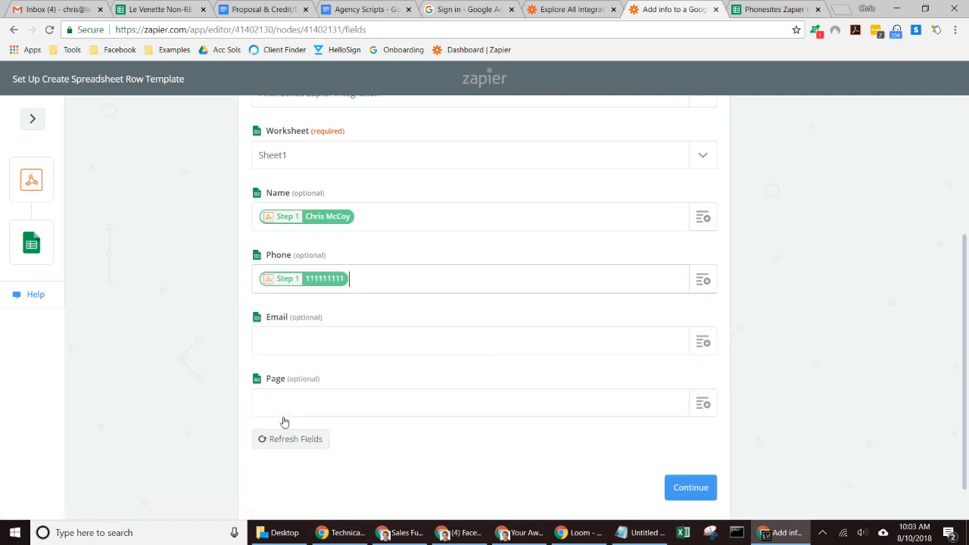
- Map the Email and Page columns to the hook's Email and Page URL values
left_click(703, 340)
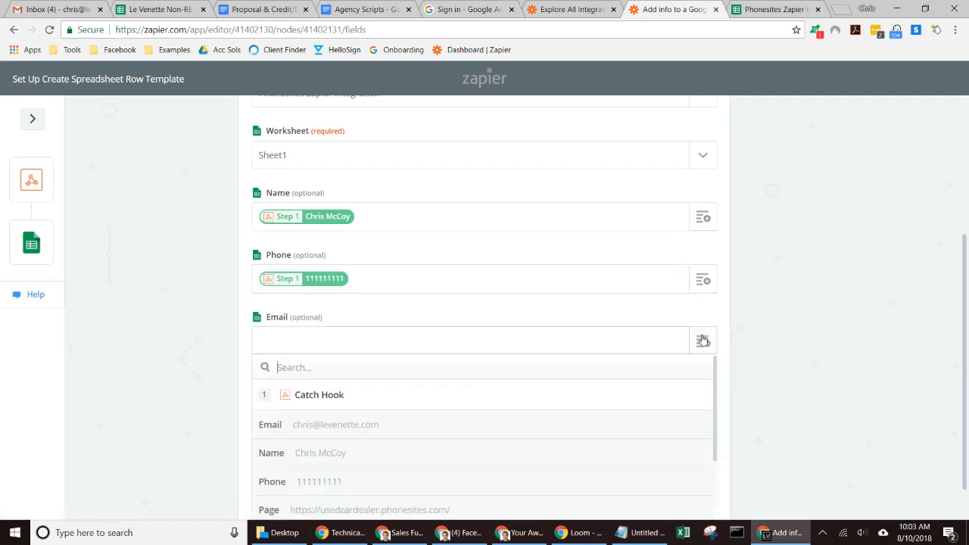
left_click(338, 425)
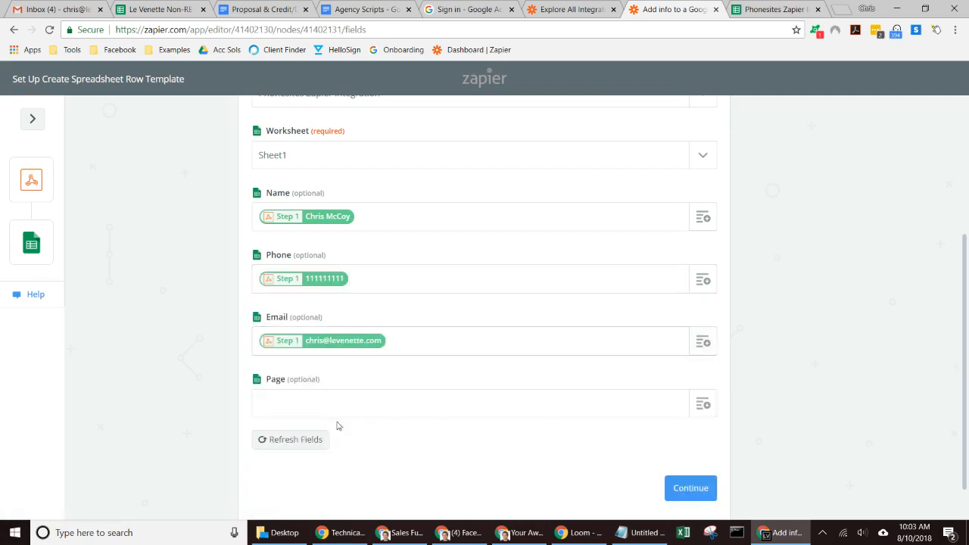
left_click(702, 405)
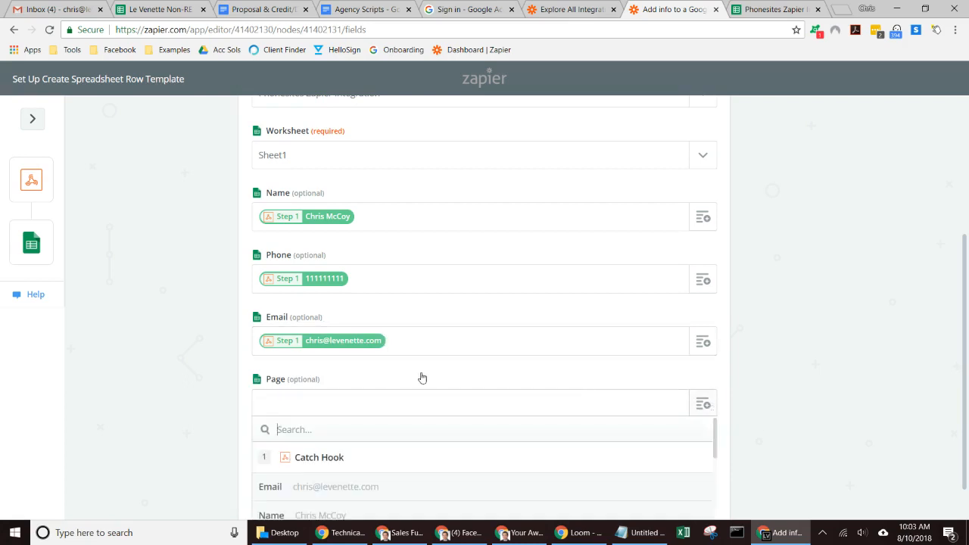
left_click_drag(964, 288, 966, 358)
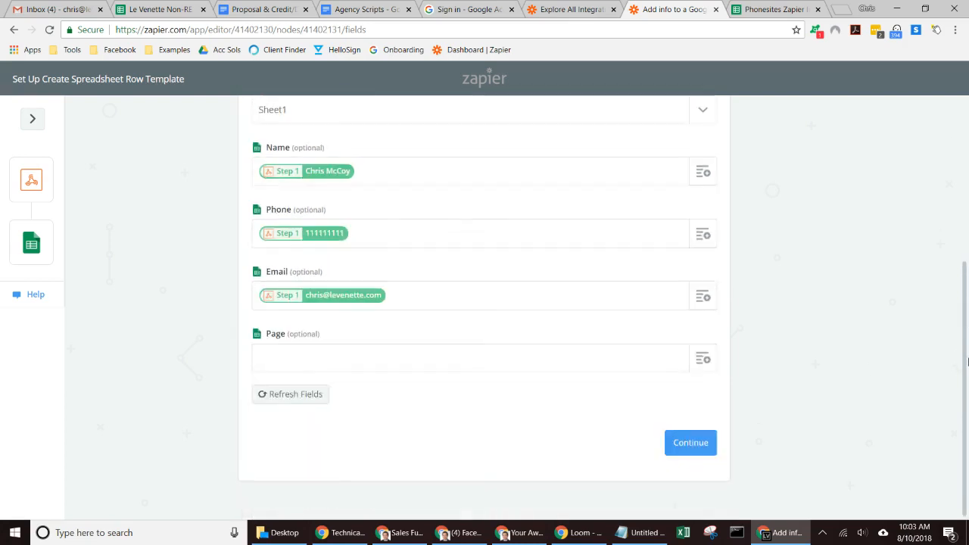
left_click(704, 360)
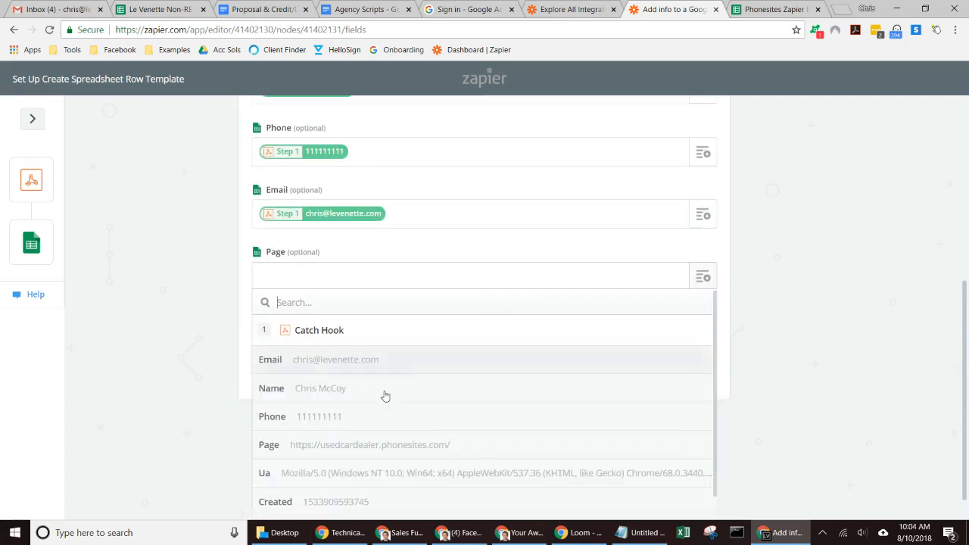
left_click(368, 455)
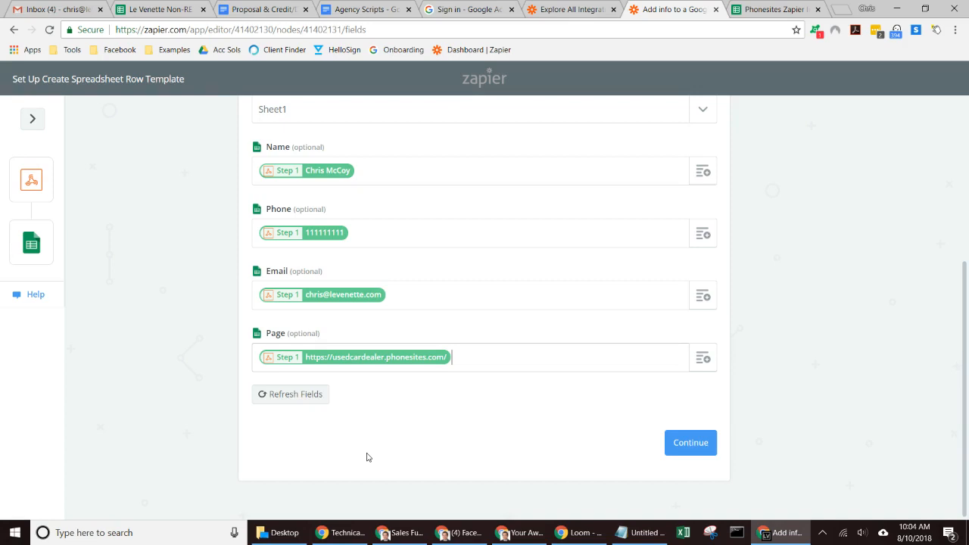
- Compare the field mapping against the sheet's headers and continue to the test step
left_click(773, 9)
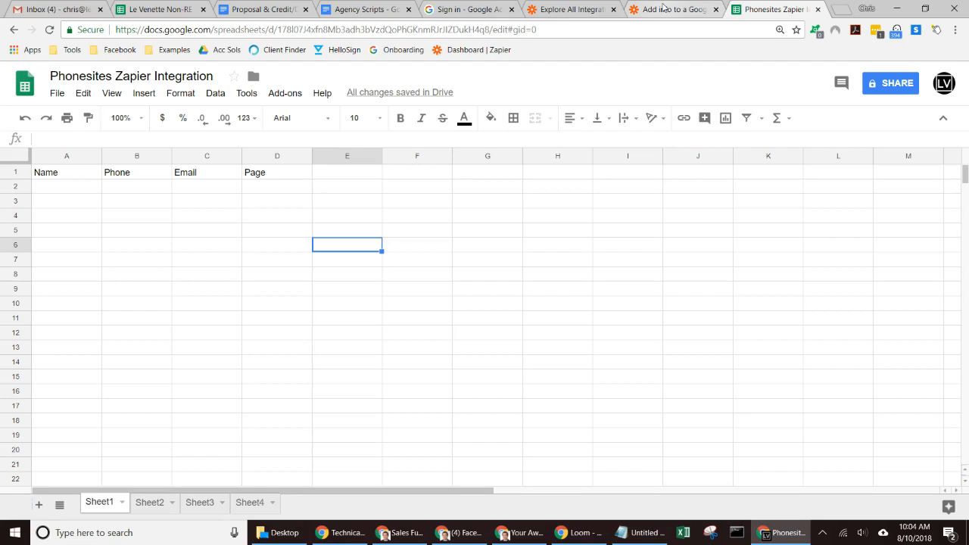
left_click(701, 9)
left_click(702, 446)
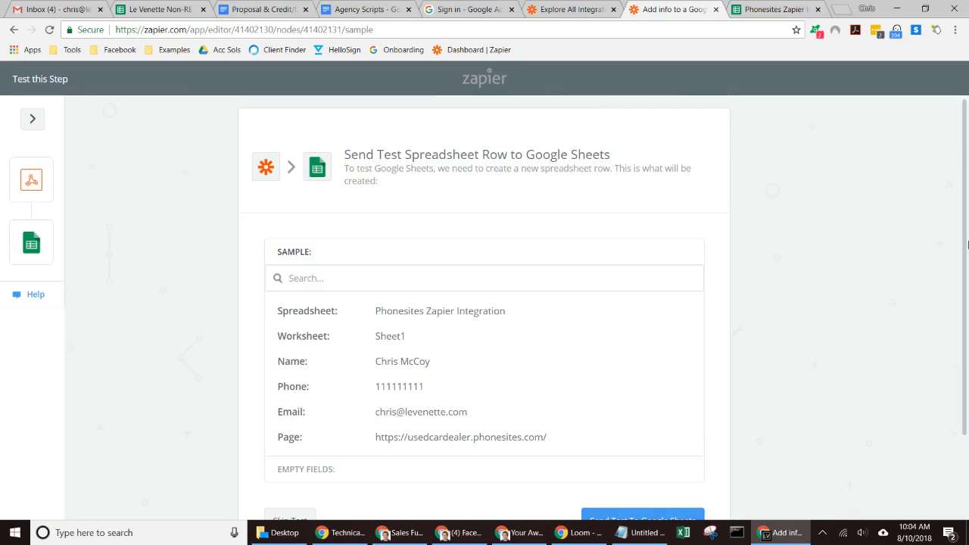
- Send a test row to Google Sheets and finish the zap so it switches on
left_click_drag(967, 236, 963, 274)
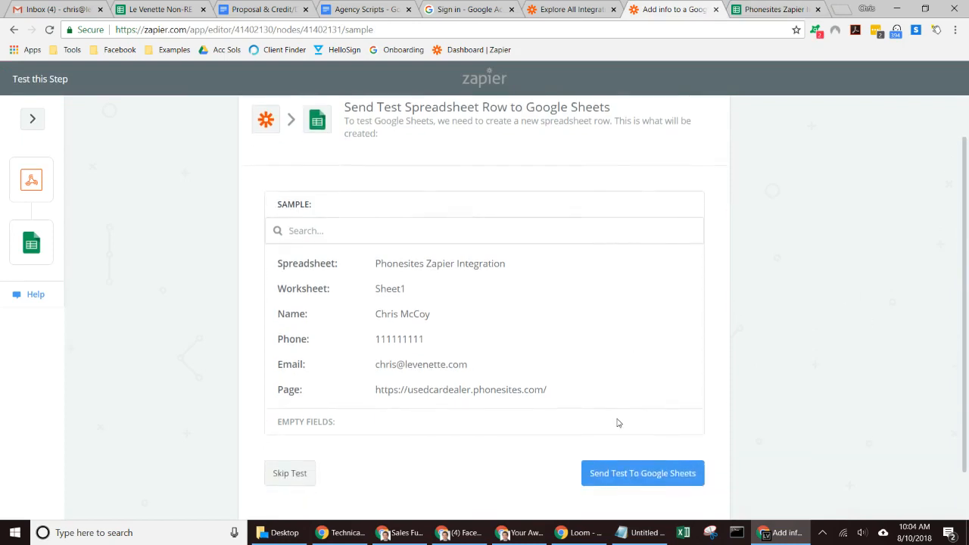
left_click(633, 473)
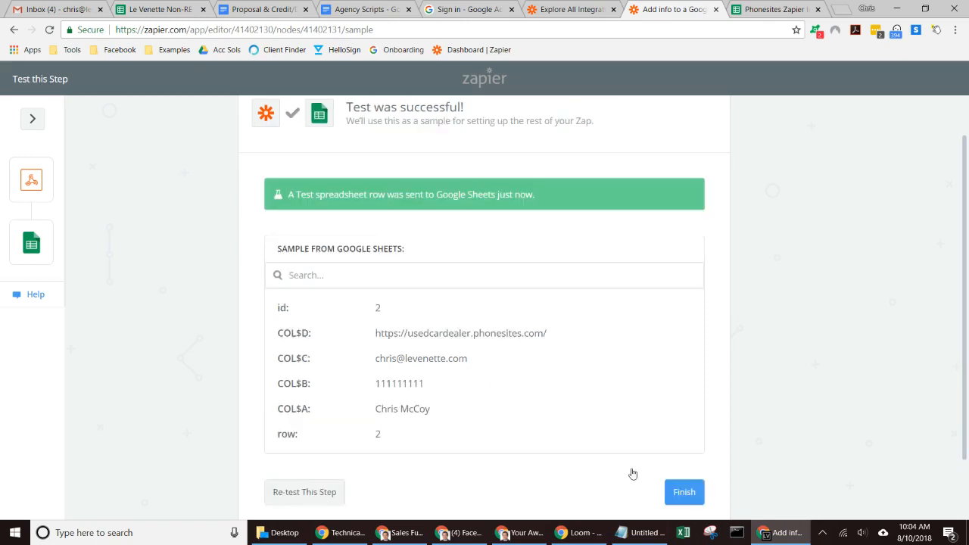
left_click(690, 497)
- Delete the test data from row 2 of the sheet and return to Zapier
left_click(764, 9)
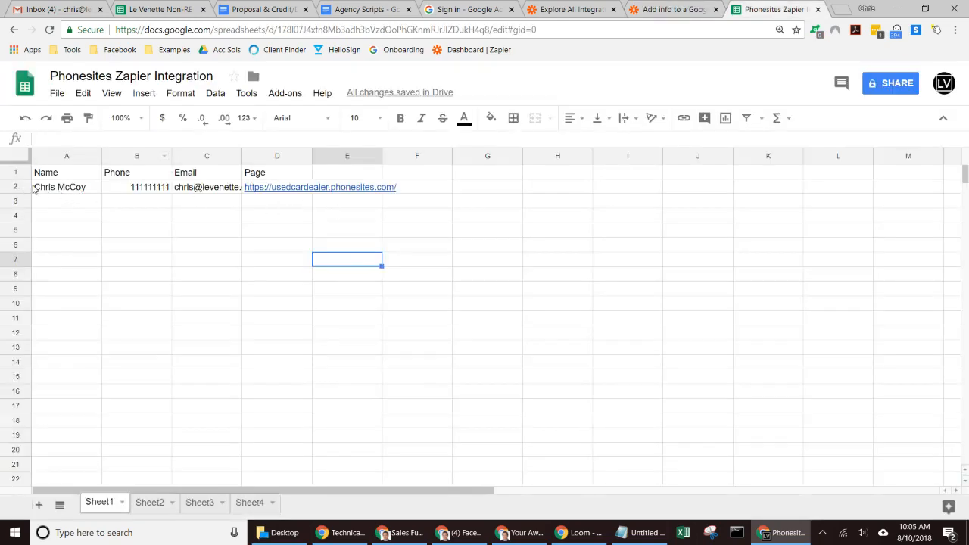
left_click(13, 186)
key("Delete")
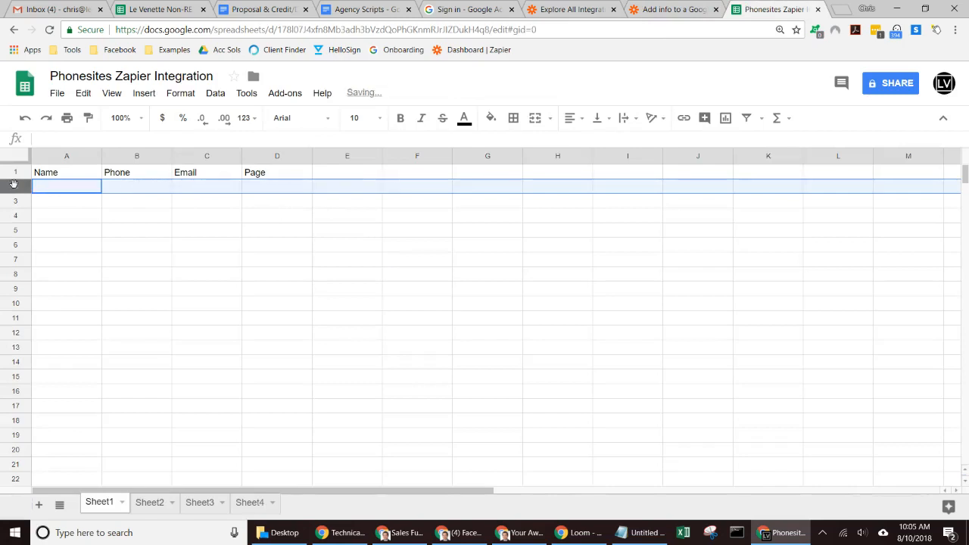
left_click(667, 9)
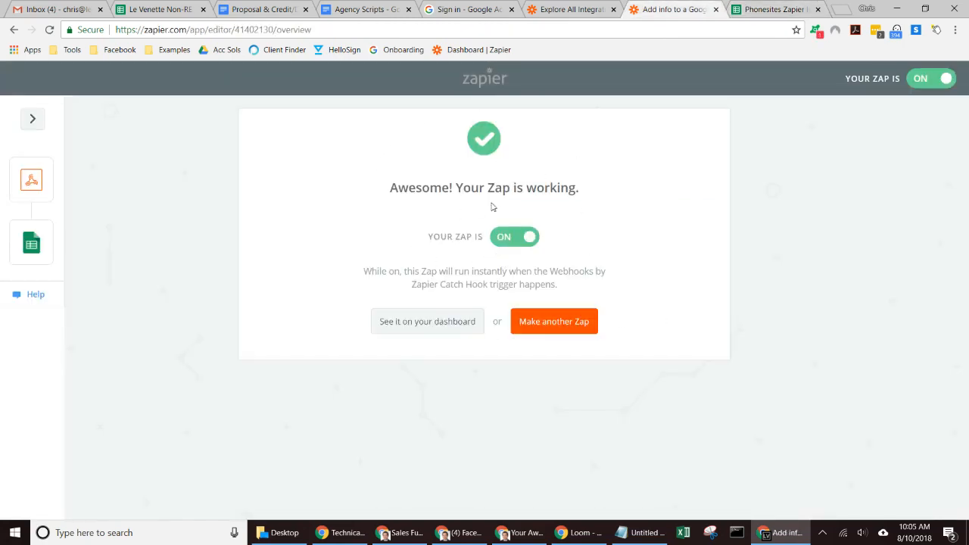
left_click(512, 535)
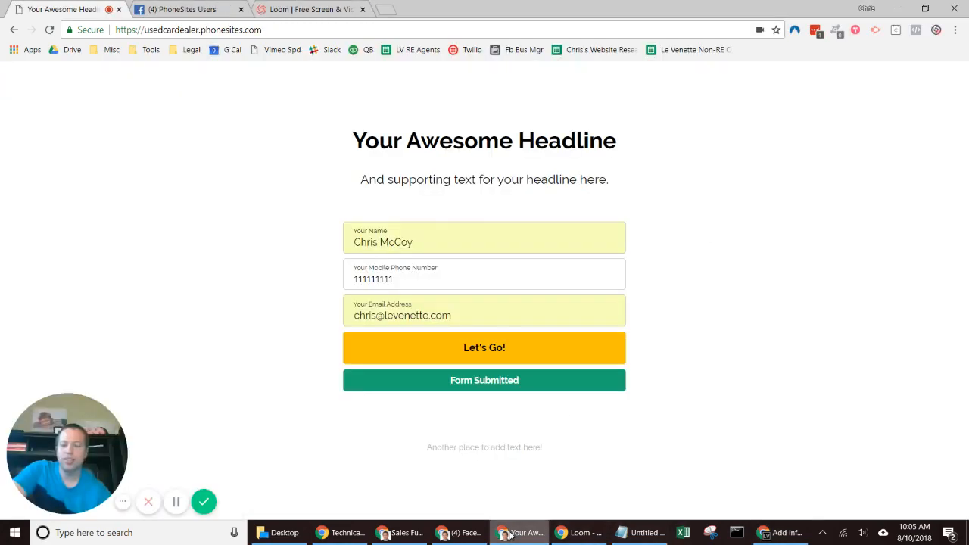
- Reload the landing page and submit a test lead with a name, phone number and e-mail
left_click(49, 30)
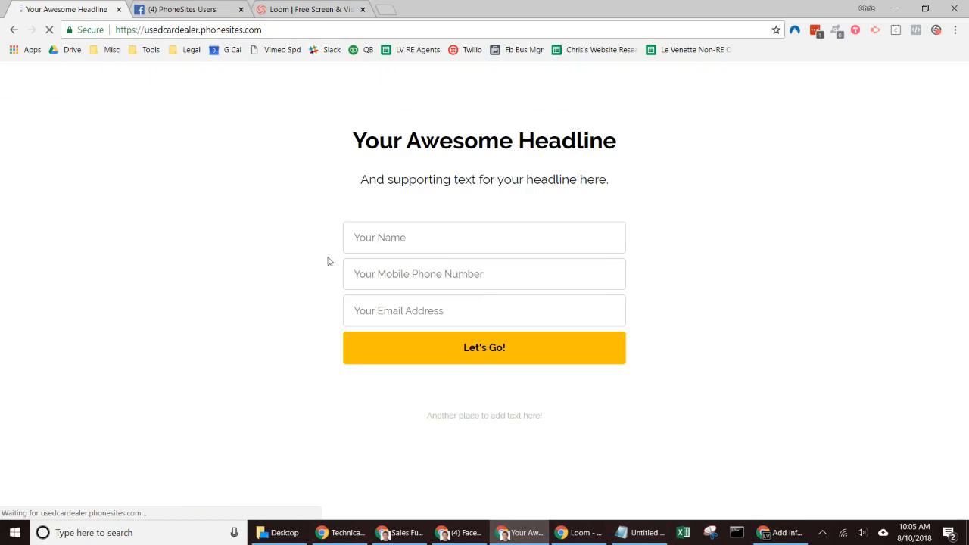
left_click(390, 246)
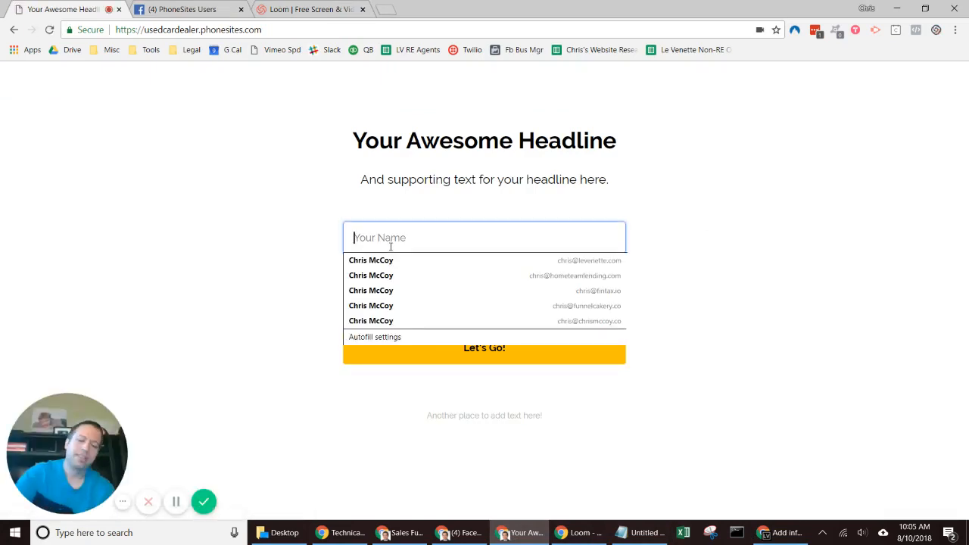
type("Margto")
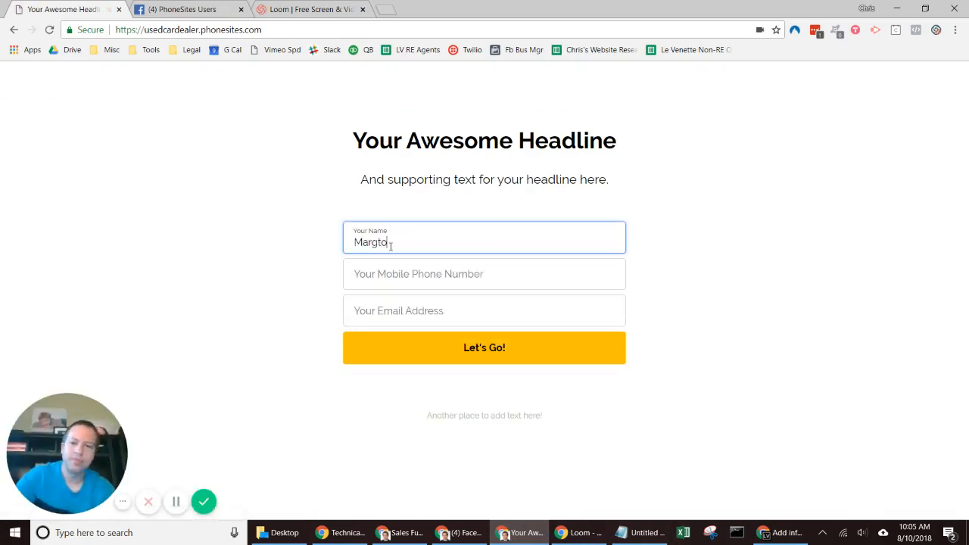
key("BackSpace")
key("BackSpace")
type("ot")
key("Tab")
type("111")
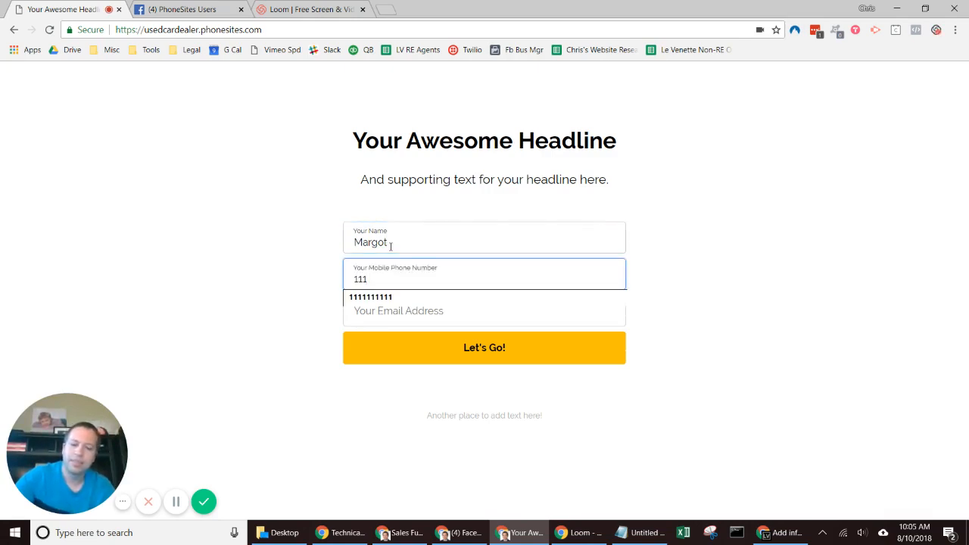
key("Down")
key("Return")
key("Tab")
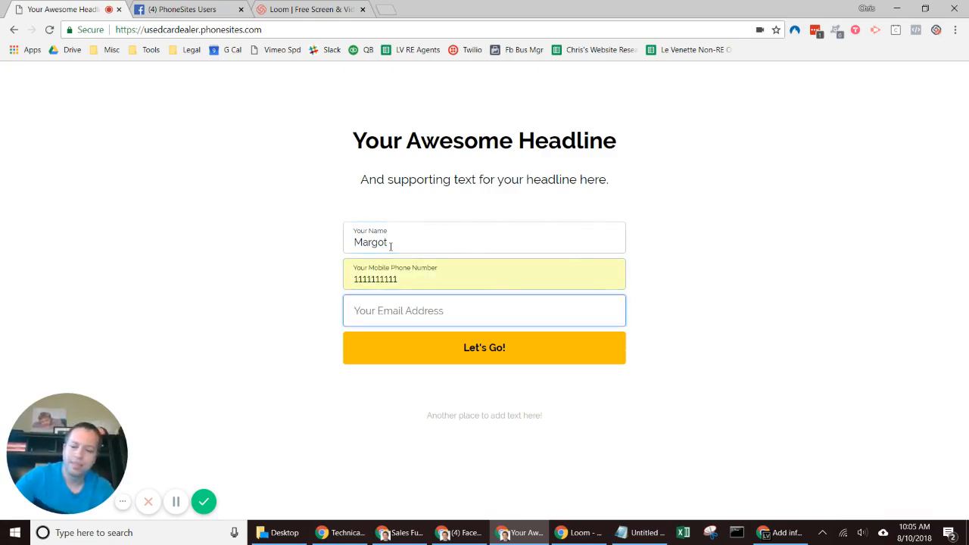
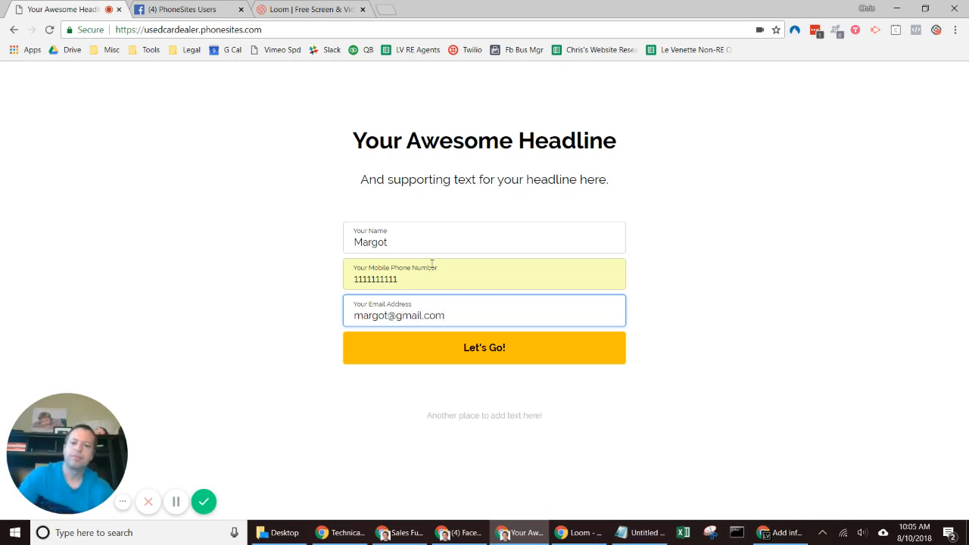
left_click(470, 348)
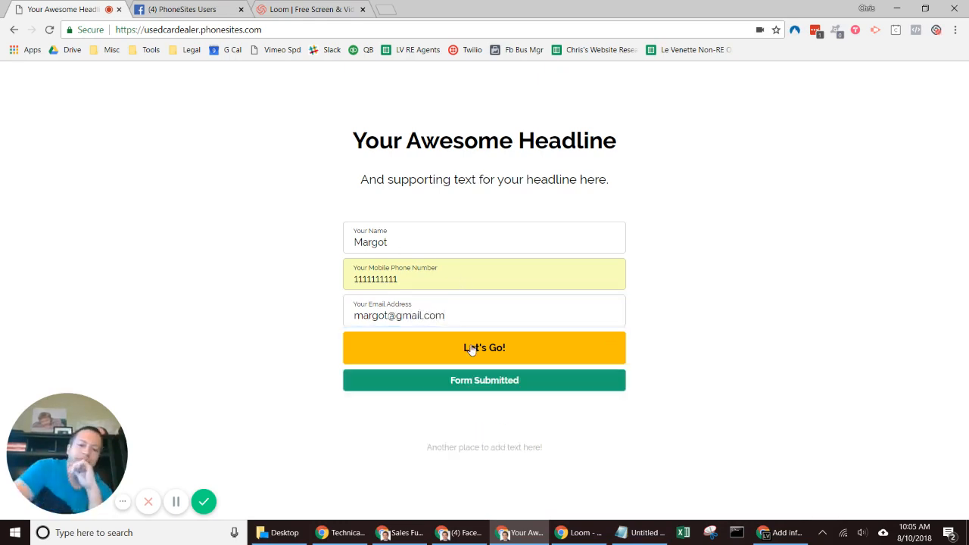
- Confirm the new lead arrived as a row in the Google Sheet
left_click(783, 532)
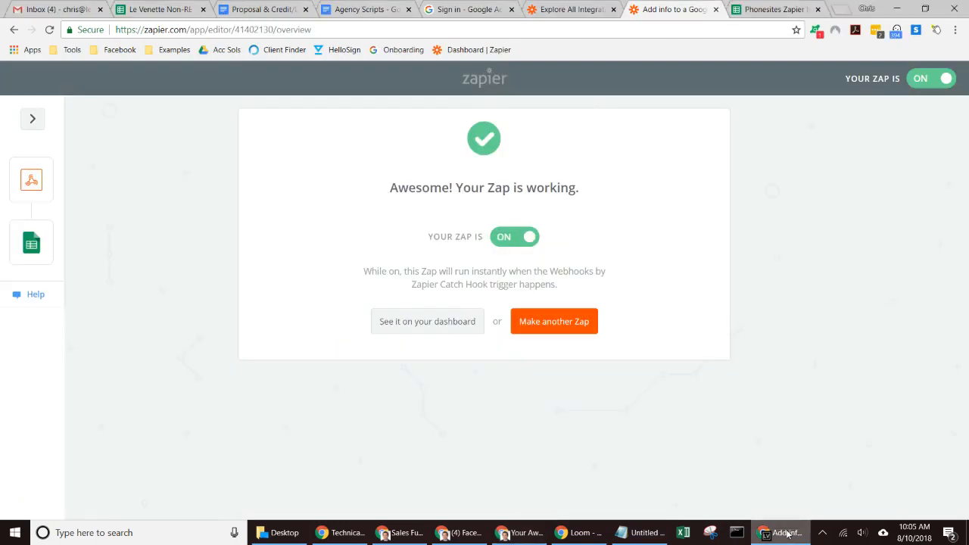
left_click(755, 8)
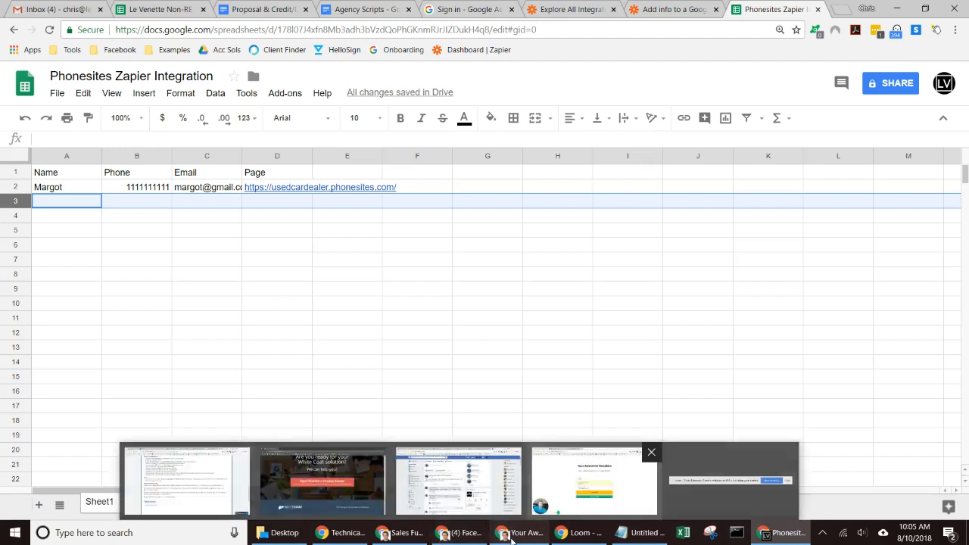
left_click(594, 481)
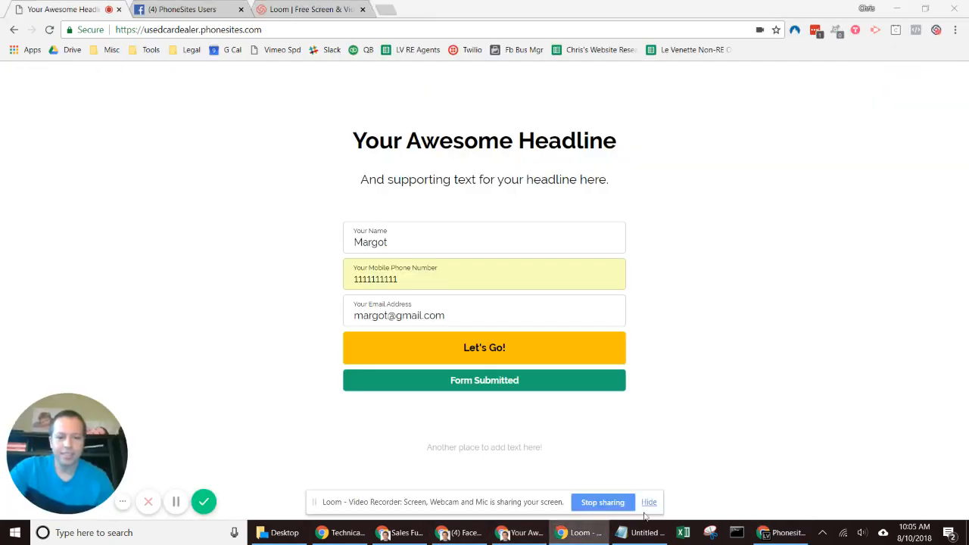